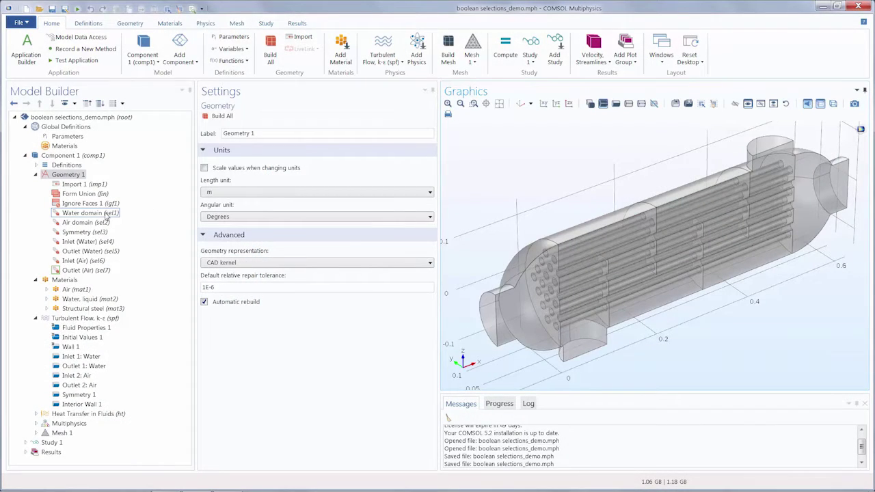
# - Delete the Air domain selection (sel2) from Geometry 1
pyautogui.click(106, 217)
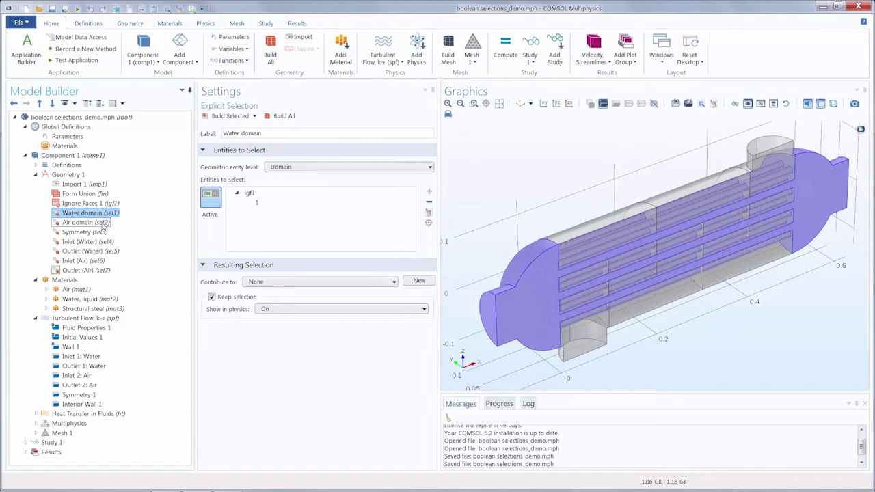
pyautogui.click(101, 225)
pyautogui.rightClick(102, 225)
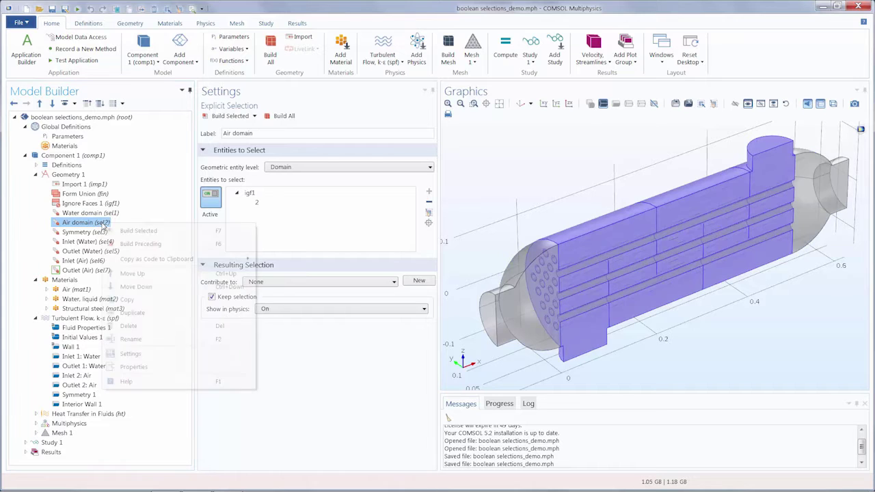
pyautogui.click(134, 325)
pyautogui.click(463, 291)
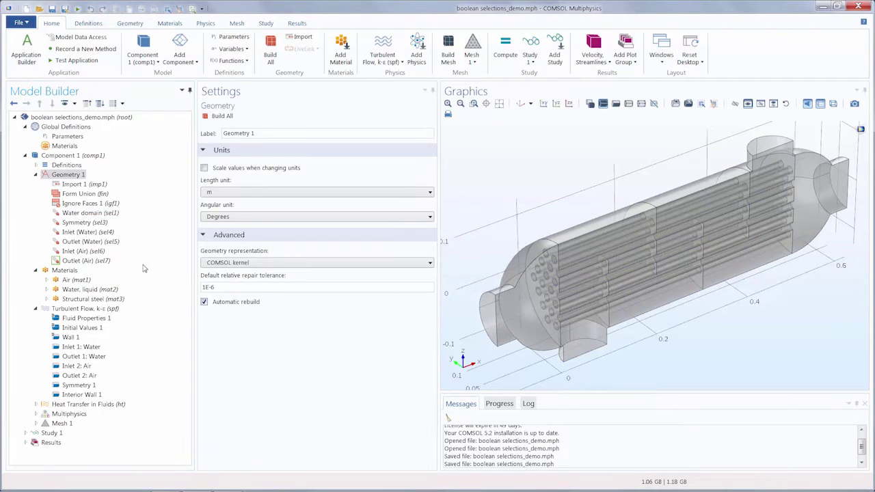
# - Move Water domain below Outlet (Air) and rebuild all of Geometry 1
pyautogui.click(99, 214)
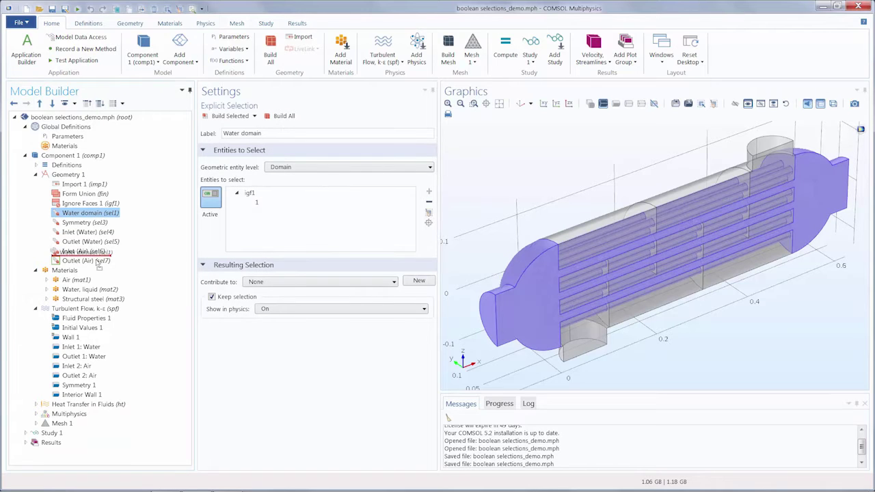
pyautogui.moveTo(98, 269); pyautogui.dragTo(96, 262)
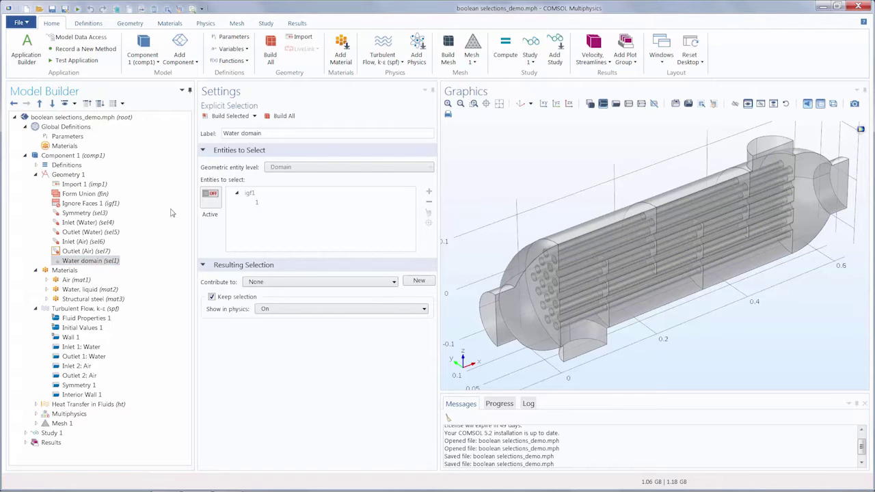
pyautogui.click(284, 115)
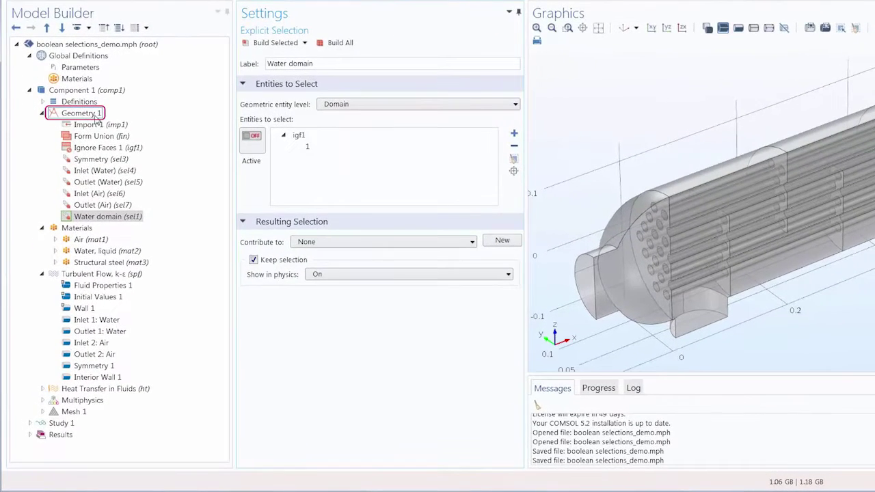
# - Add Complement Selection 1 from the Geometry ribbon's Selections menu
pyautogui.click(95, 119)
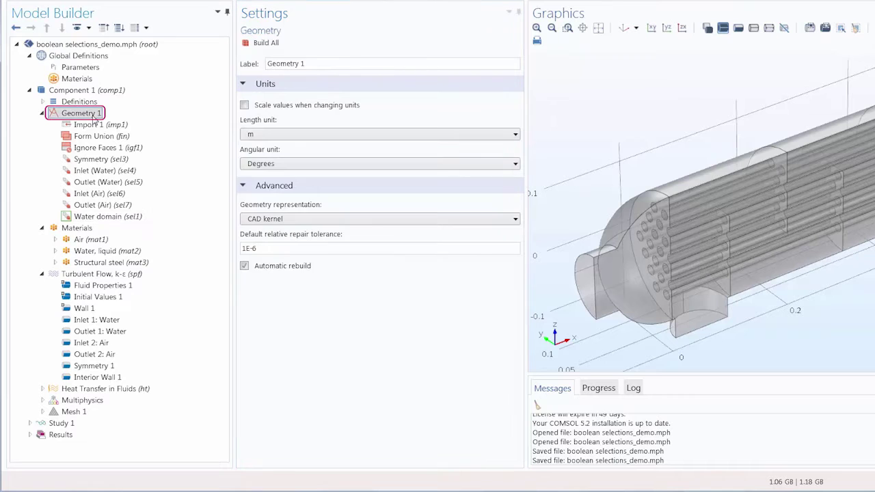
pyautogui.rightClick(94, 120)
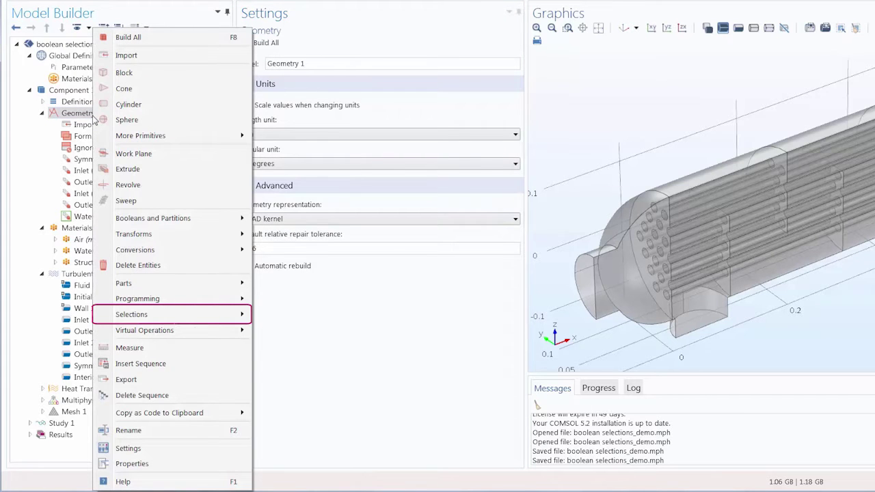
pyautogui.moveTo(178, 315)
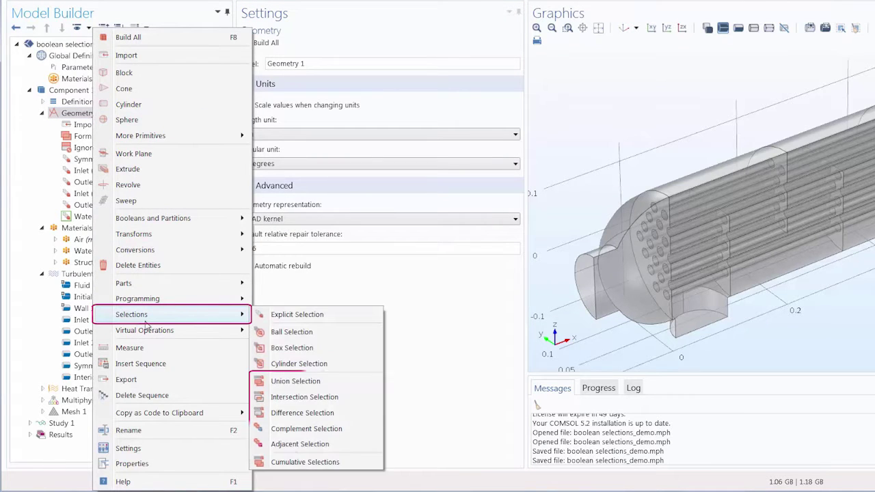
pyautogui.click(240, 28)
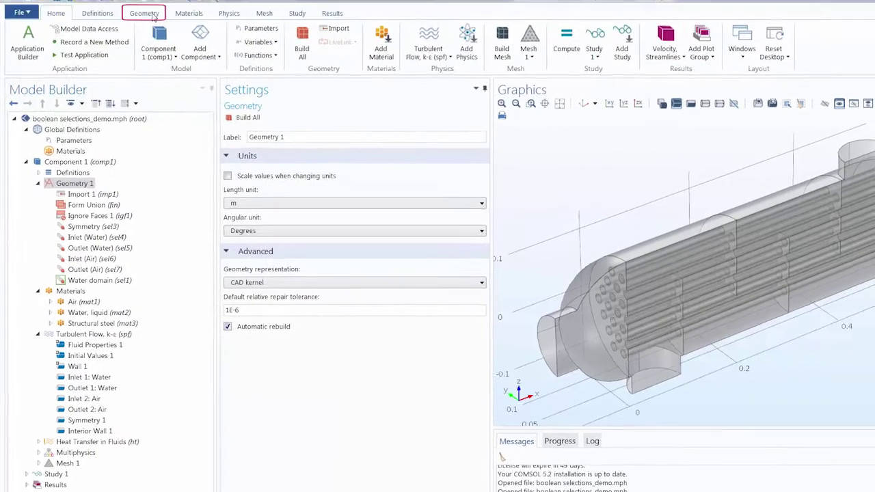
pyautogui.click(150, 15)
pyautogui.click(728, 42)
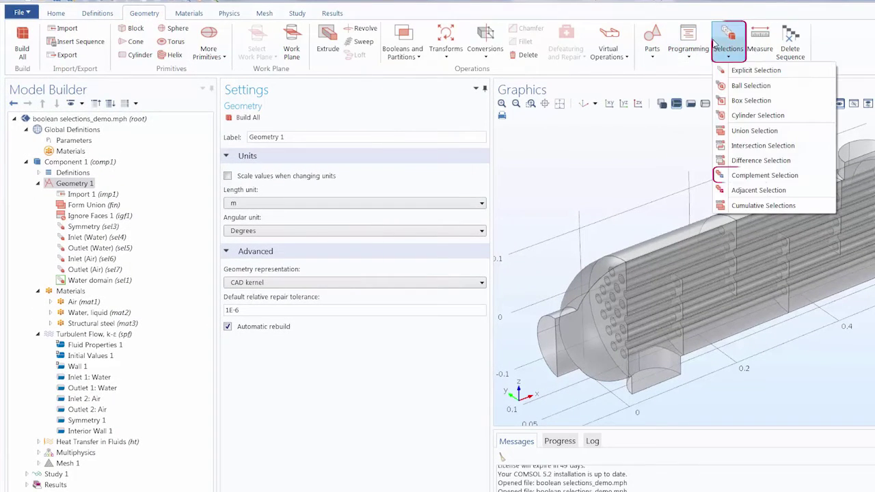
pyautogui.click(765, 175)
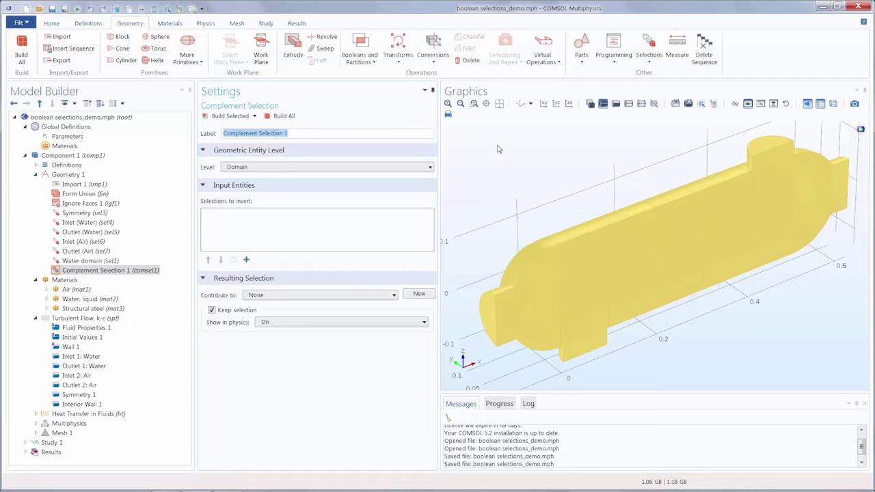
# - Label the complement 'Air Domain', invert Water domain, and make the geometry transparent
pyautogui.write('Air Domain')
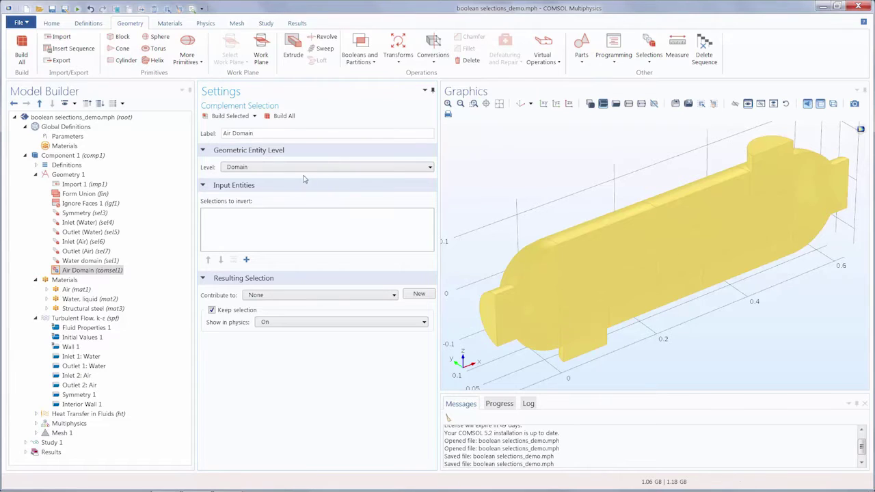
pyautogui.press('Tab')
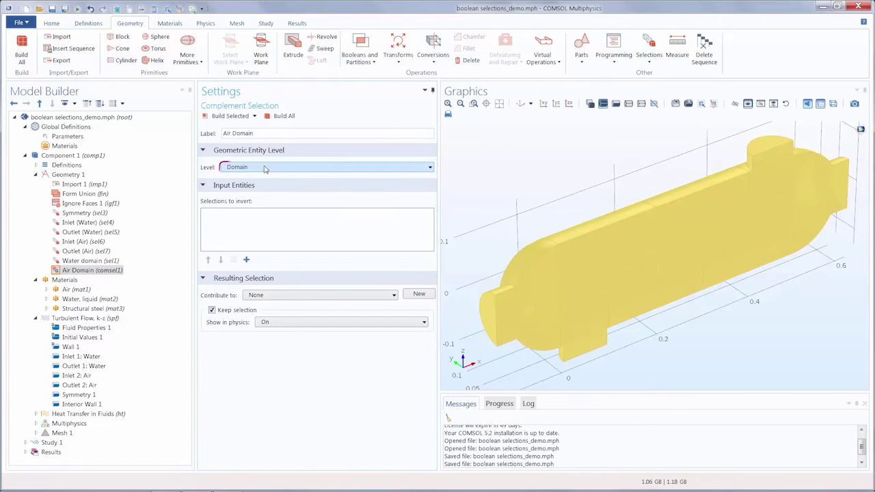
pyautogui.click(246, 259)
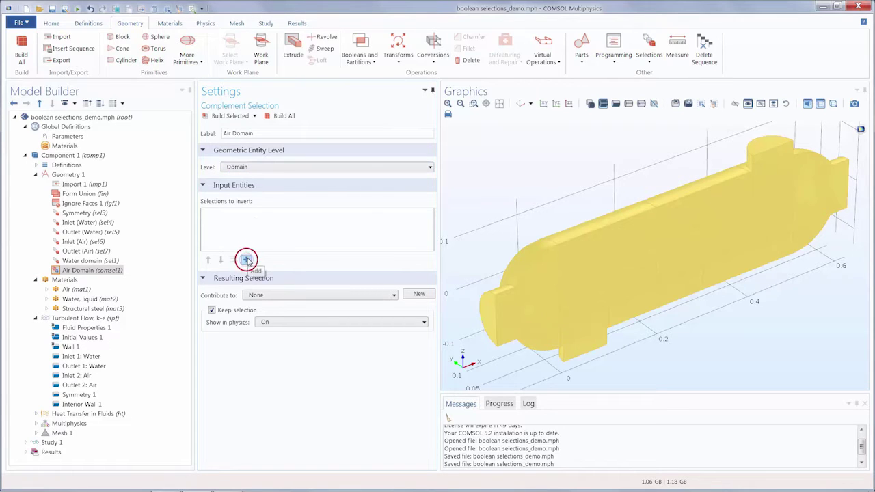
pyautogui.click(406, 203)
pyautogui.click(407, 313)
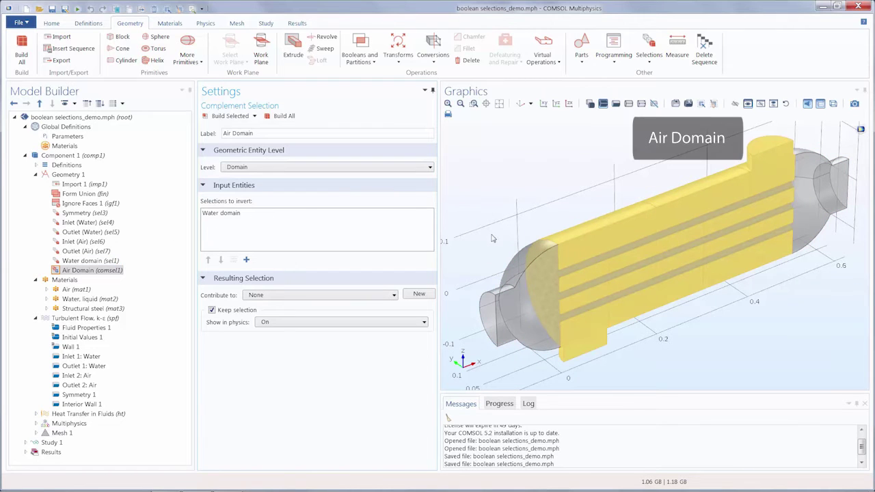
pyautogui.click(616, 103)
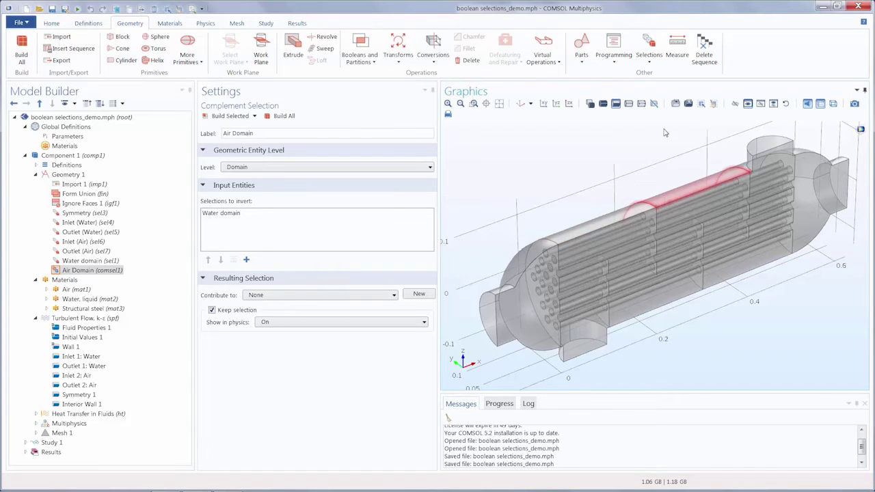
pyautogui.click(650, 60)
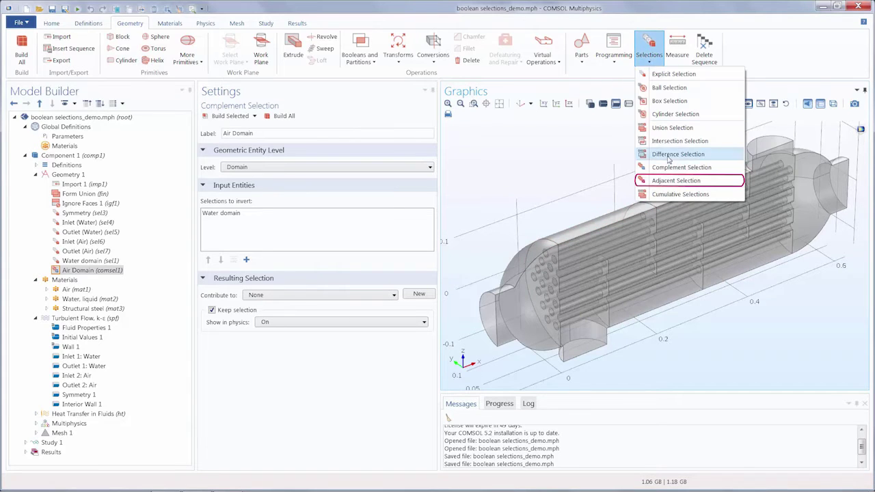
# - Add adjacent selection 'Air Domain, Exterior boundaries' with Air Domain as its input
pyautogui.click(669, 181)
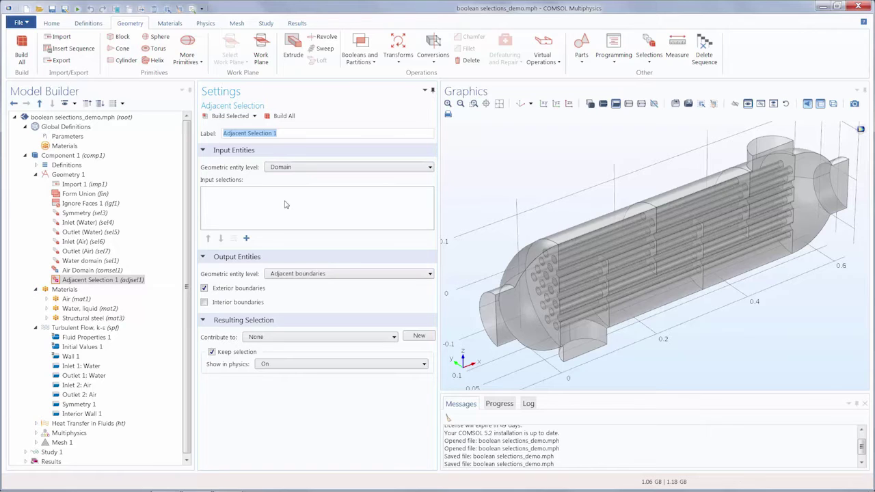
pyautogui.write('Ai')
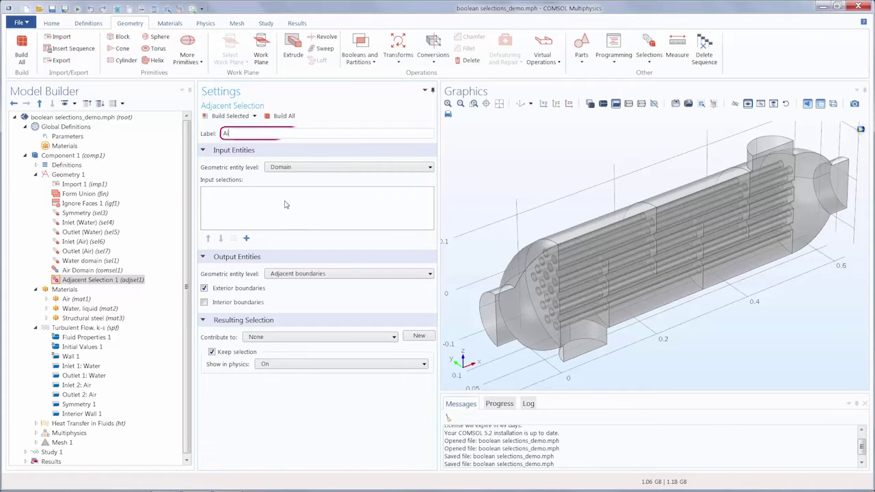
pyautogui.write('r Domain, E')
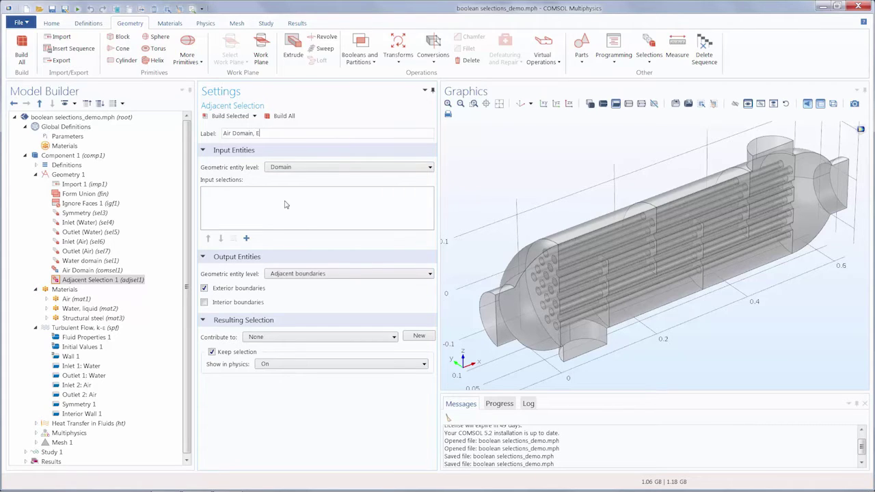
pyautogui.write('xterior boundaries')
pyautogui.press('Return')
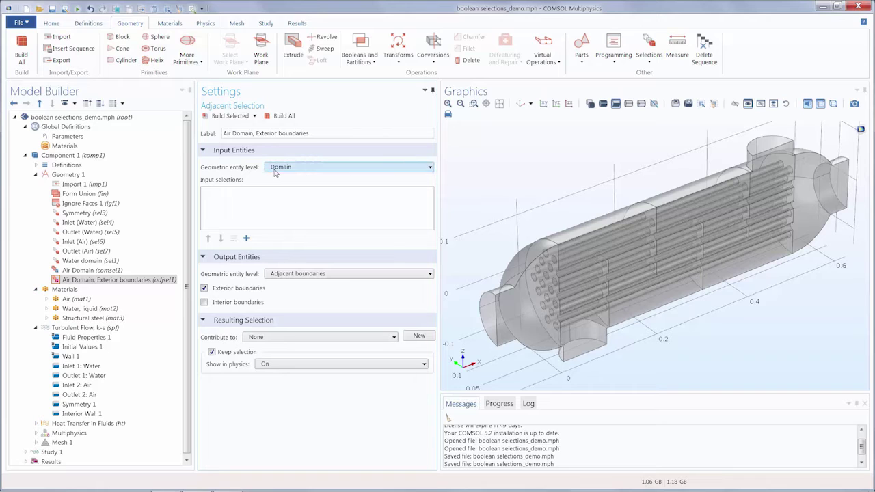
pyautogui.click(246, 238)
pyautogui.click(403, 202)
pyautogui.click(408, 313)
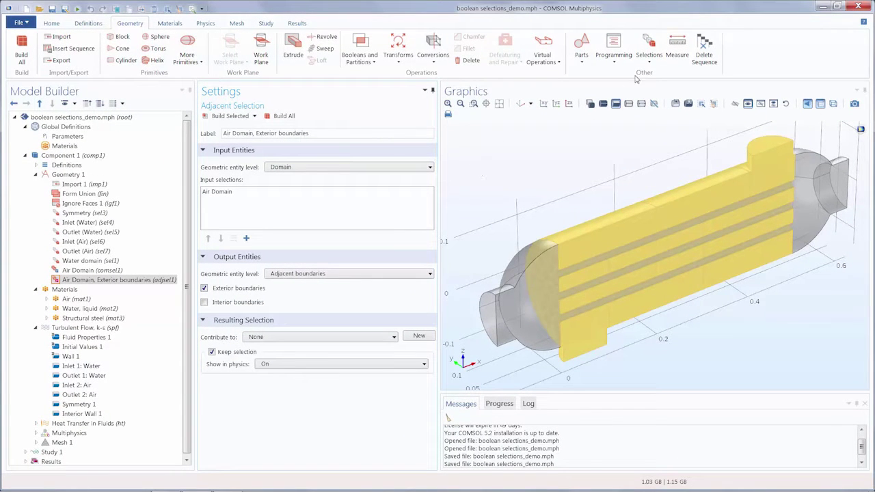
pyautogui.click(649, 51)
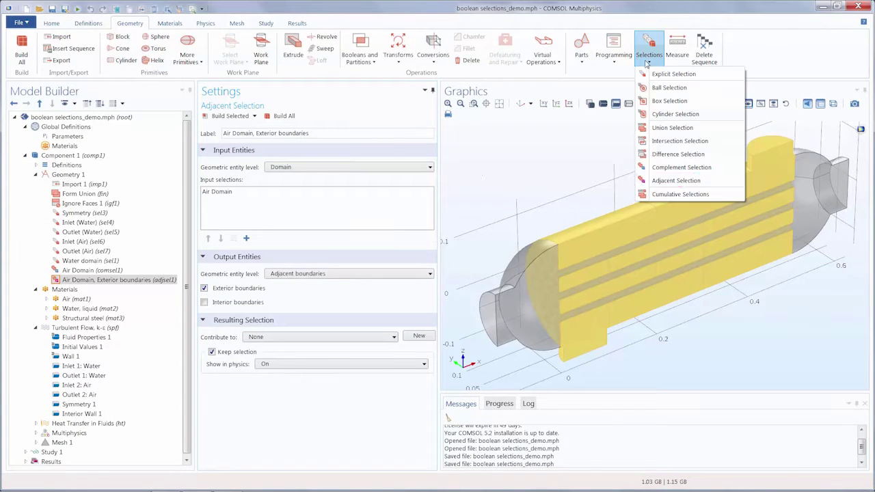
pyautogui.click(676, 181)
# - Label the adjacent selection 'Water Domain, Exterior boundaries' and use Water domain as input
pyautogui.write('Water Domain, Exterior boun')
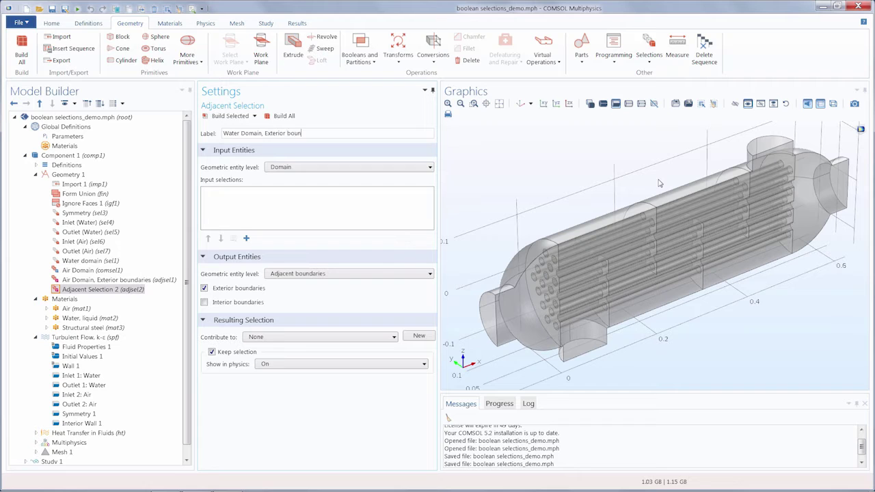
pyautogui.press('Return')
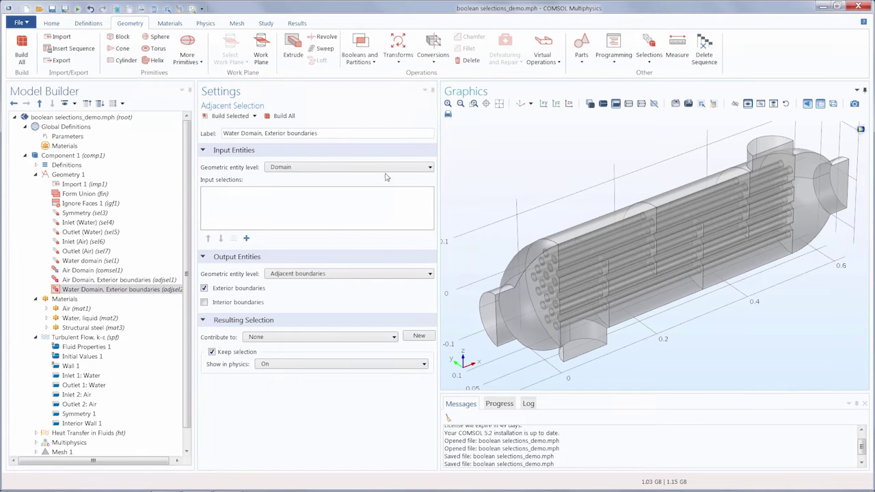
pyautogui.click(247, 238)
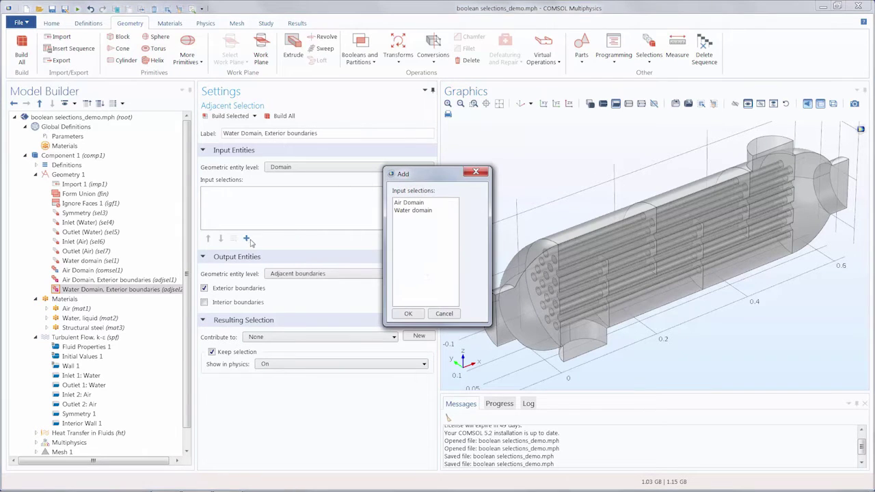
pyautogui.click(402, 211)
pyautogui.click(407, 314)
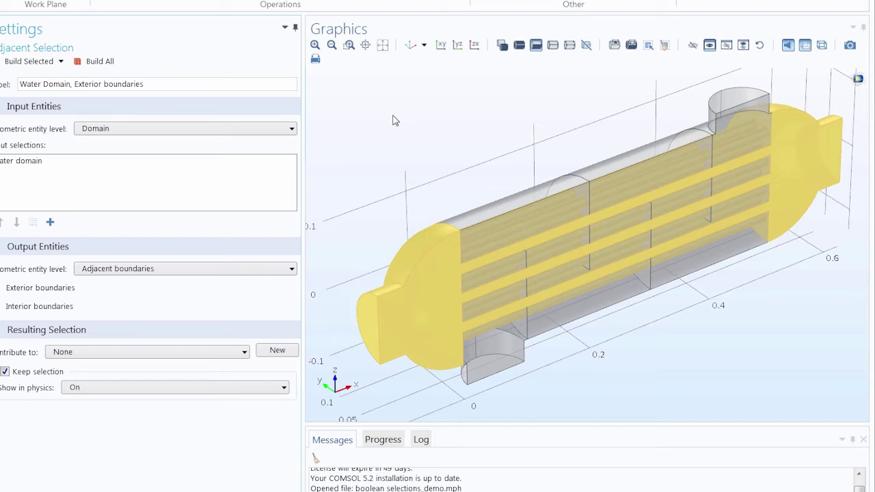
pyautogui.moveTo(394, 116); pyautogui.dragTo(379, 89, button='right')
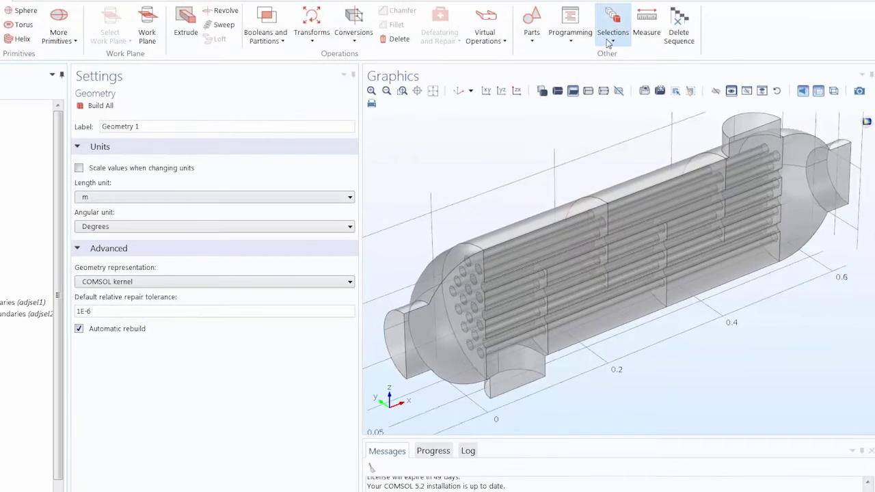
# - Add a third adjacent selection labelled 'Baffles' with Air Domain as input
pyautogui.click(611, 35)
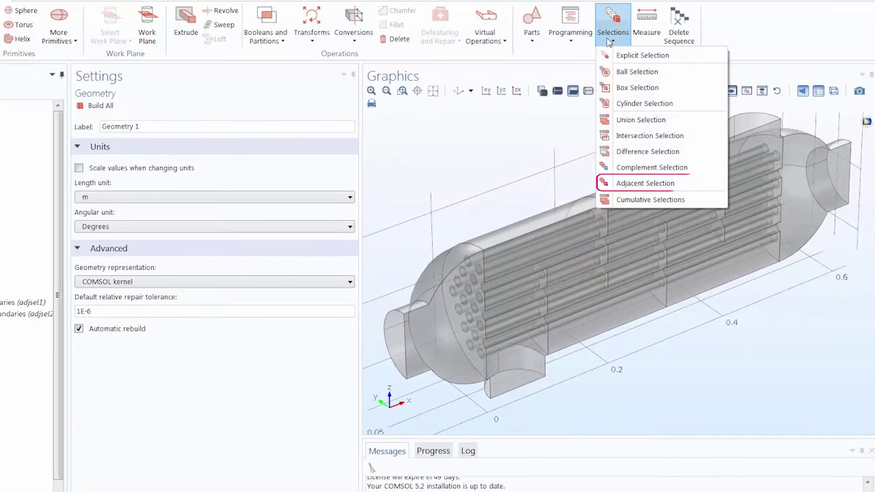
pyautogui.click(644, 183)
pyautogui.write('Baffles')
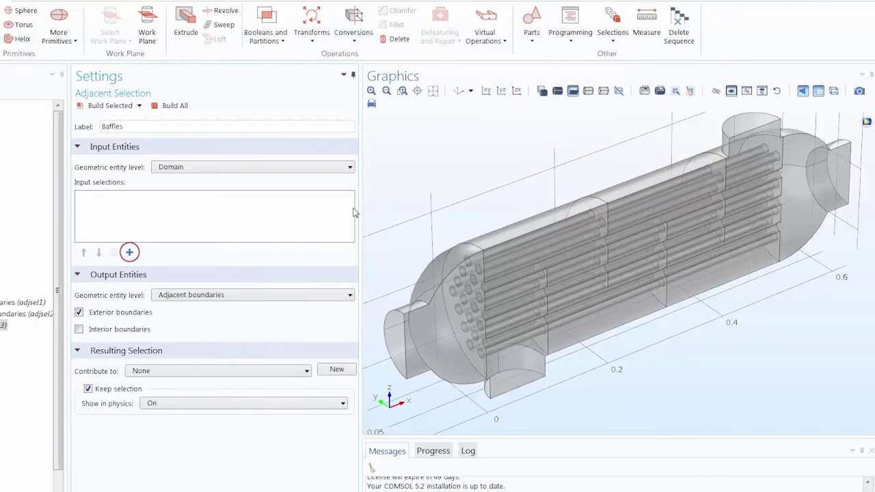
pyautogui.click(129, 253)
pyautogui.click(332, 210)
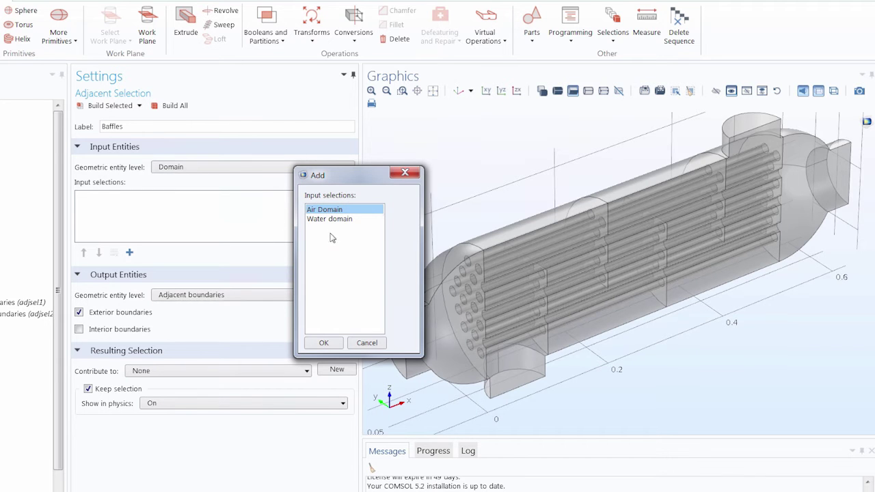
pyautogui.click(324, 342)
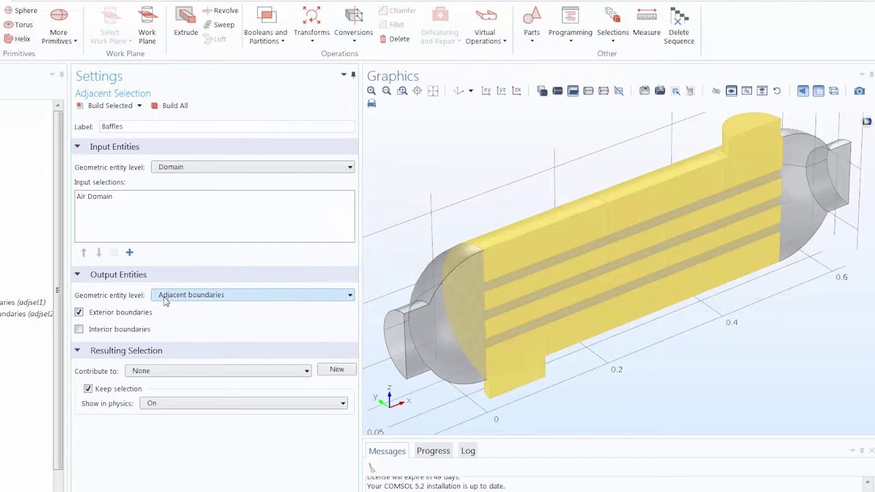
# - Switch Baffles from exterior to interior boundaries, keeping adjacent boundaries as output
pyautogui.click(78, 313)
pyautogui.click(79, 329)
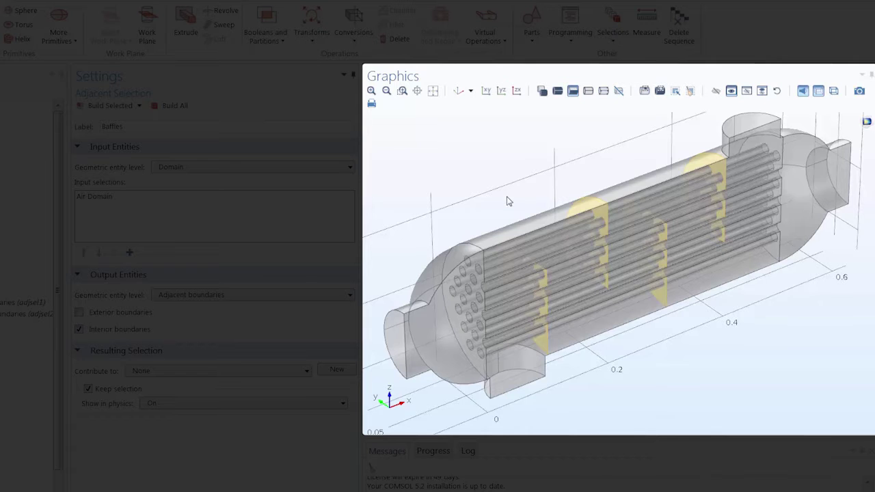
pyautogui.scroll(3, 514, 166)
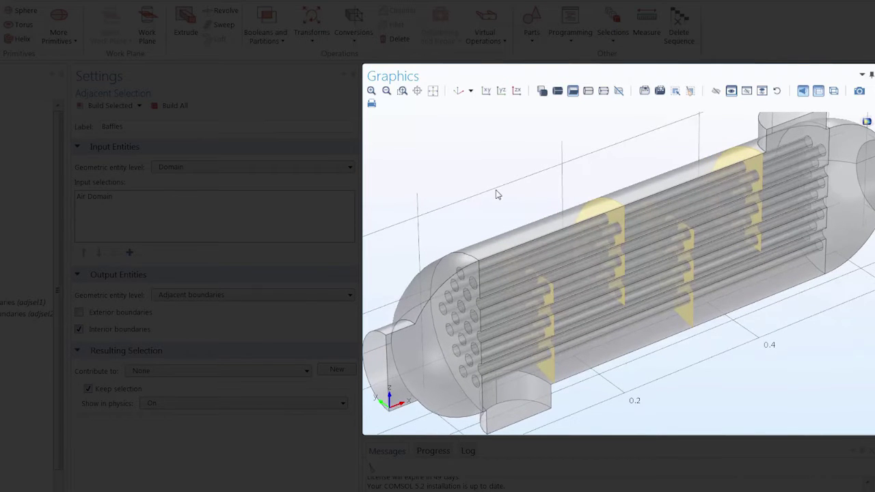
pyautogui.moveTo(505, 162)
pyautogui.mouseDown()
pyautogui.moveTo(516, 145)
pyautogui.moveTo(504, 176)
pyautogui.moveTo(503, 167)
pyautogui.mouseUp()
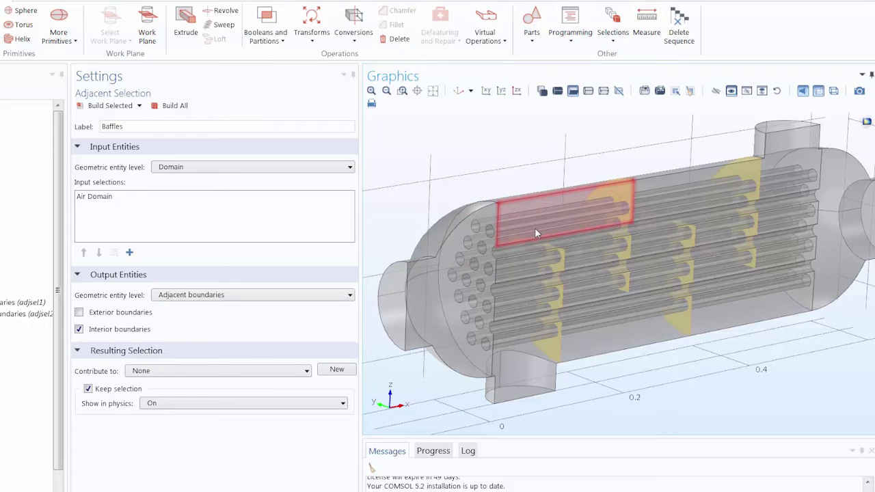
pyautogui.click(270, 295)
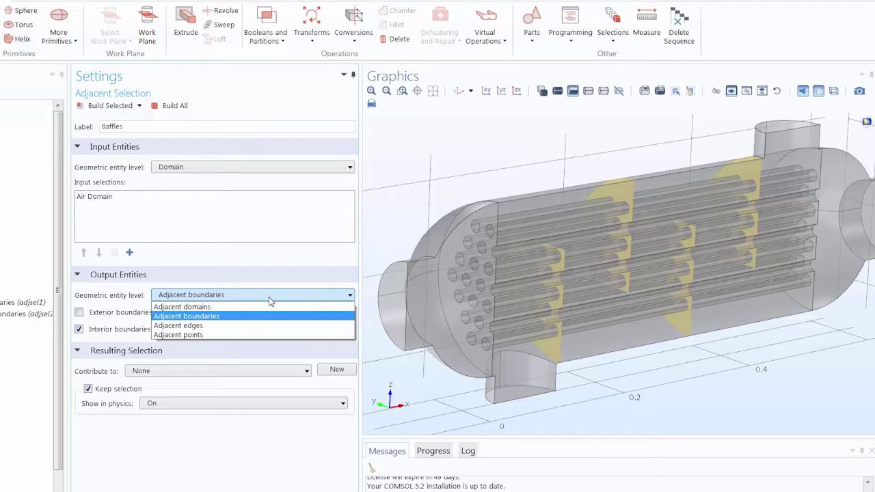
pyautogui.click(392, 180)
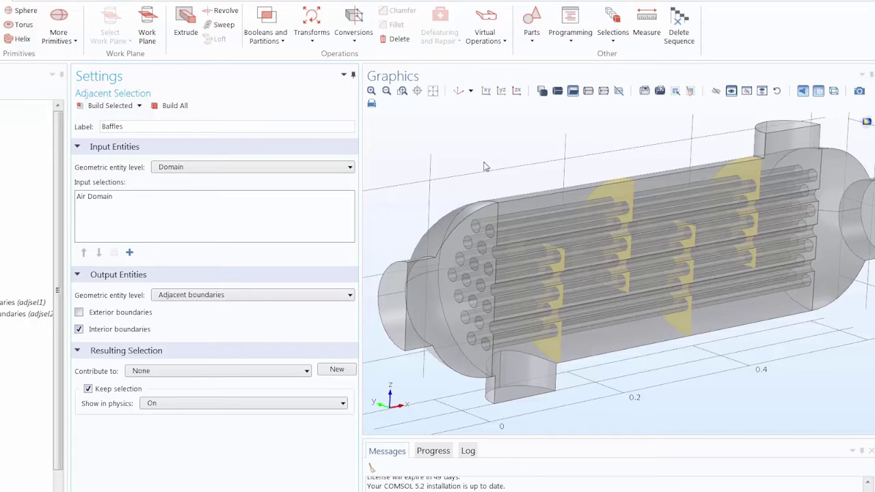
pyautogui.click(614, 31)
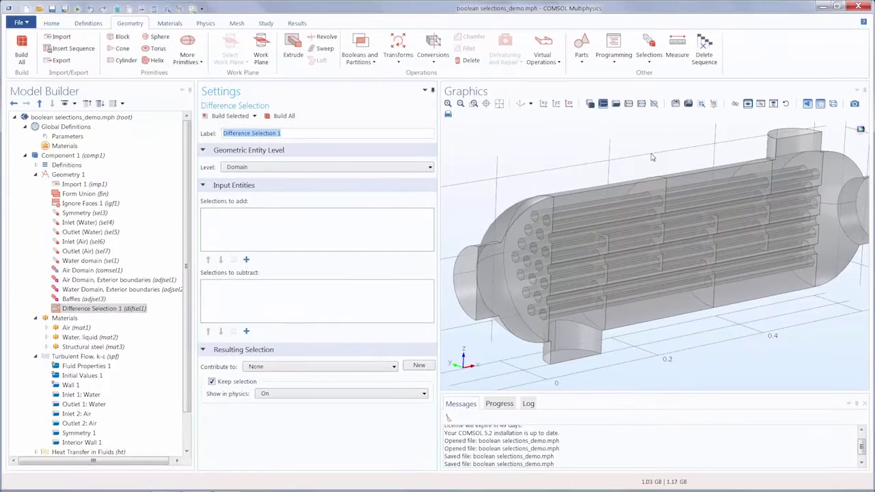
# - Label the difference selection 'Water Domain, Walls' and set its level to Boundary
pyautogui.write('Water Domain, Walls')
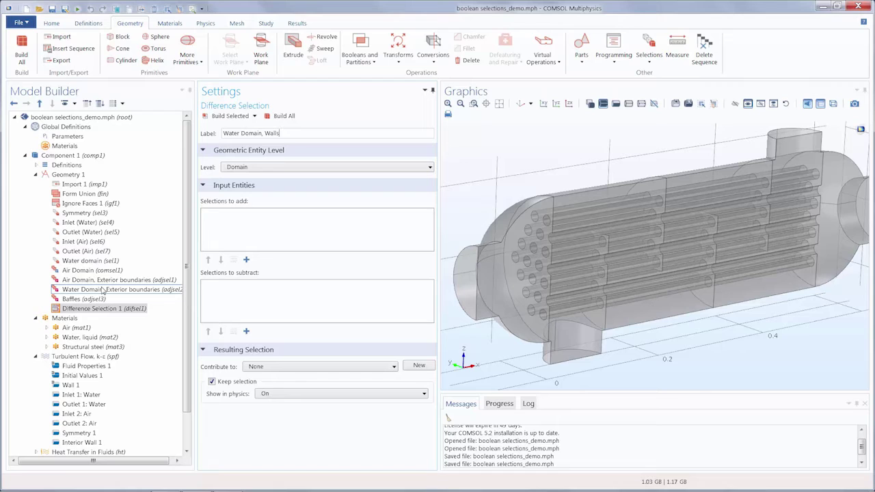
pyautogui.click(226, 228)
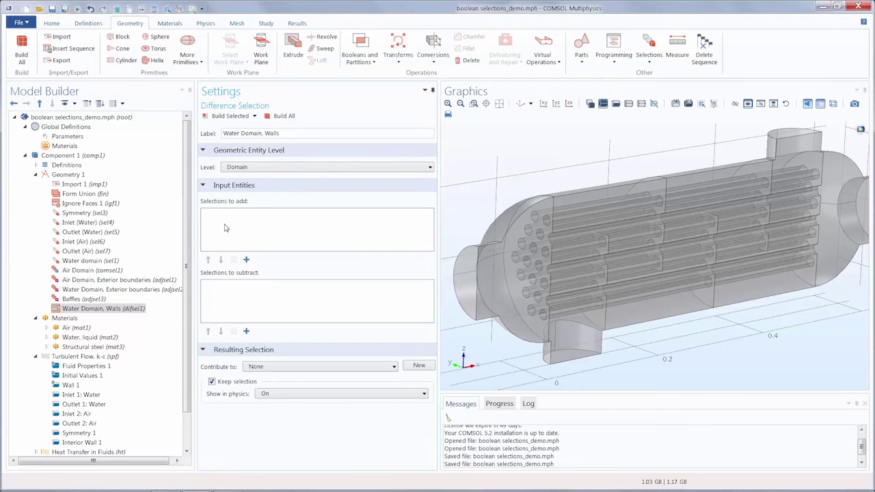
pyautogui.click(246, 168)
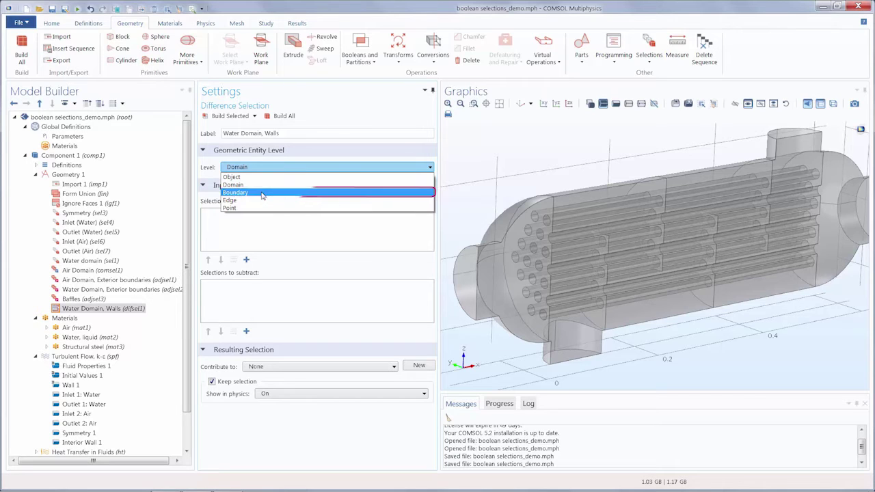
pyautogui.click(262, 194)
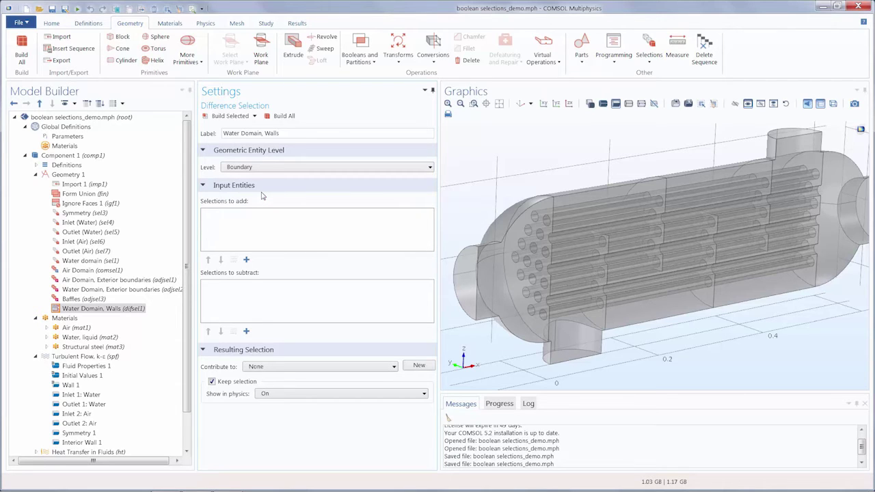
# - Add Water Domain, Exterior boundaries and subtract Inlet (Water), Outlet (Water) and Symmetry
pyautogui.click(246, 260)
pyautogui.click(410, 210)
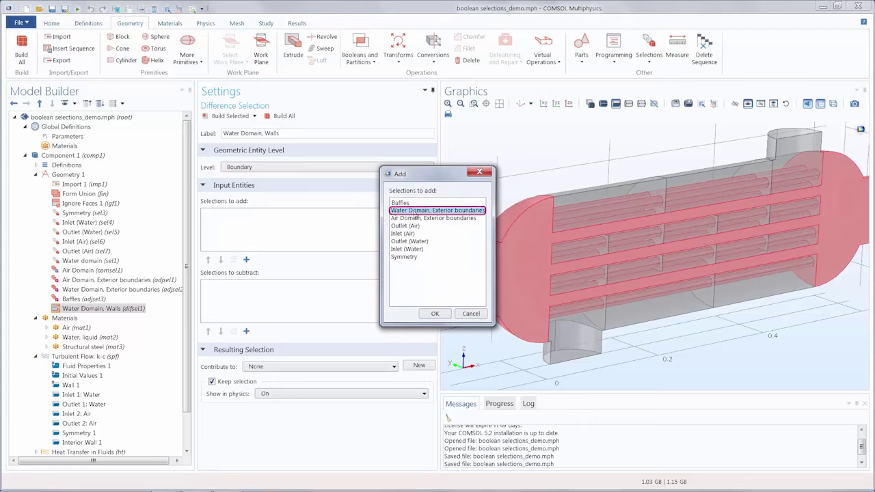
pyautogui.click(434, 314)
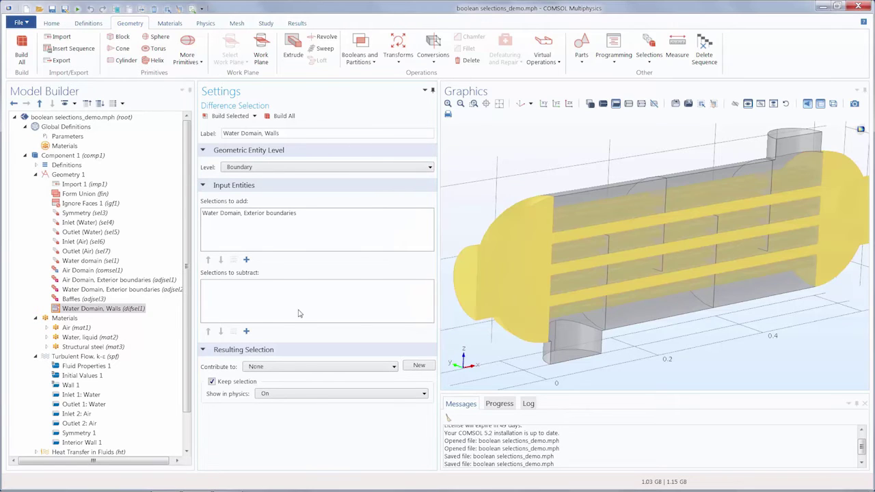
pyautogui.click(246, 331)
pyautogui.moveTo(402, 260); pyautogui.dragTo(406, 243)
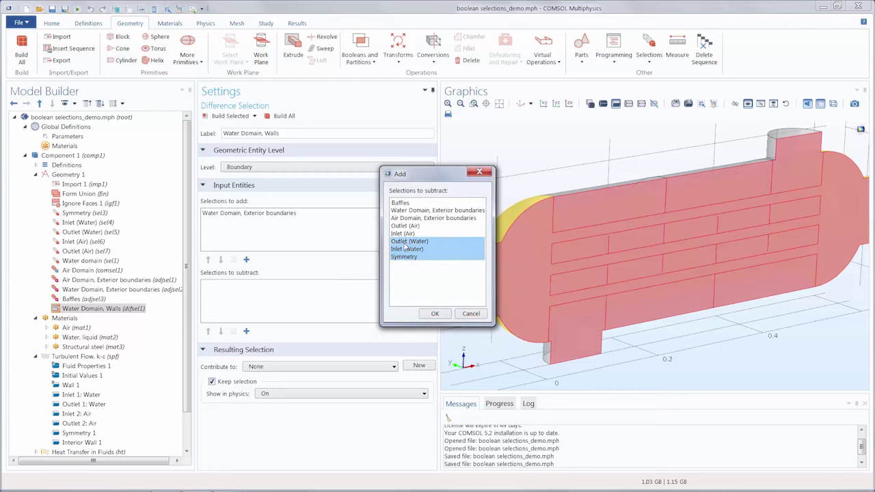
pyautogui.click(433, 314)
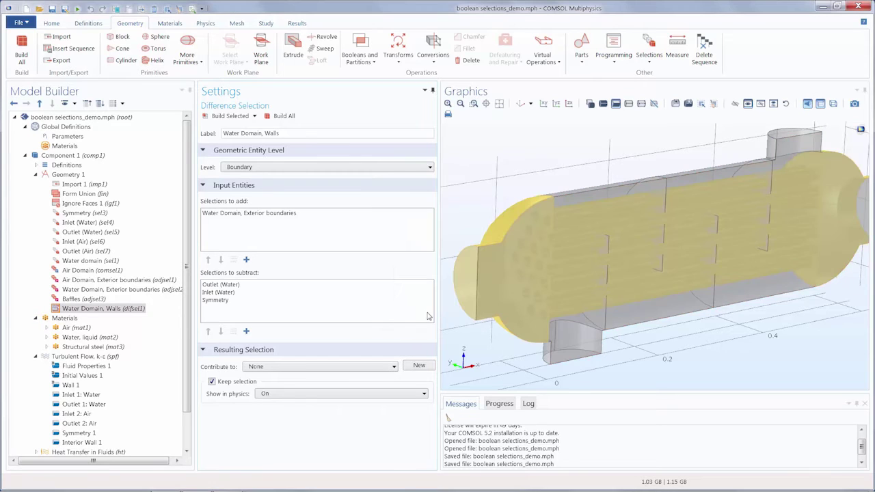
pyautogui.click(649, 49)
pyautogui.click(678, 154)
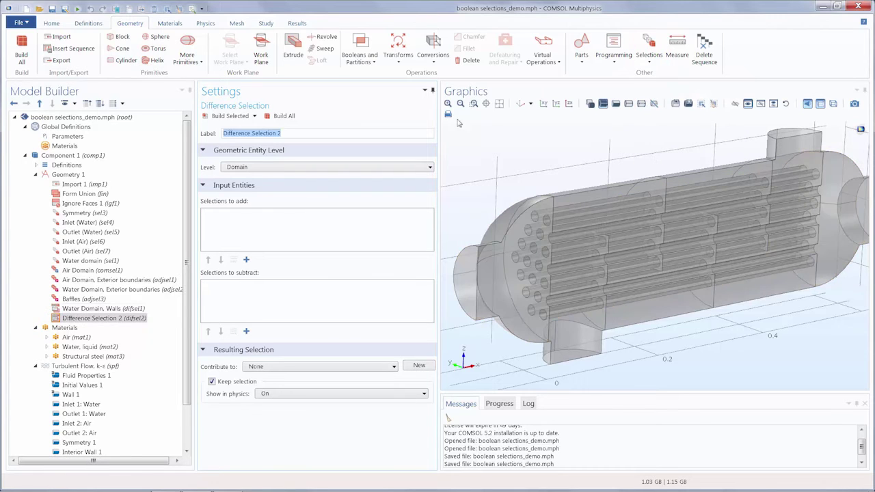
# - Label the second difference selection 'Air Domain, Walls' at Boundary level, adding Air Domain, Exterior boundaries
pyautogui.write('Air Domain, Walls')
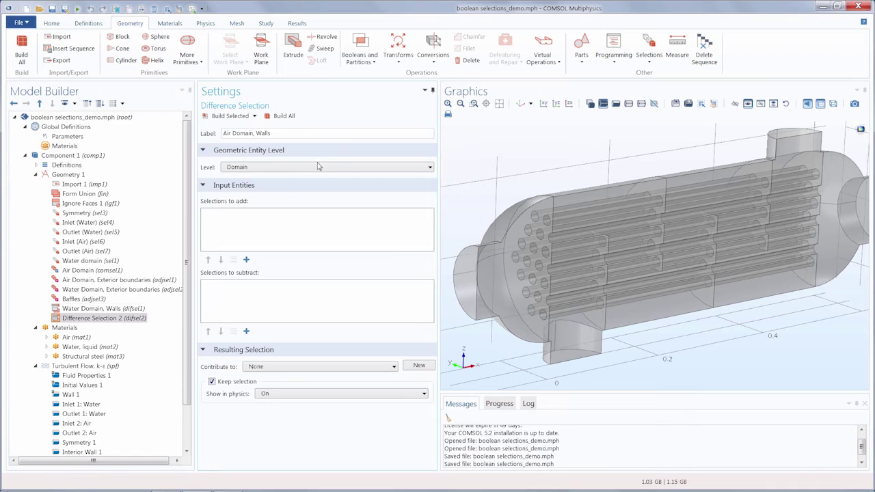
pyautogui.click(371, 167)
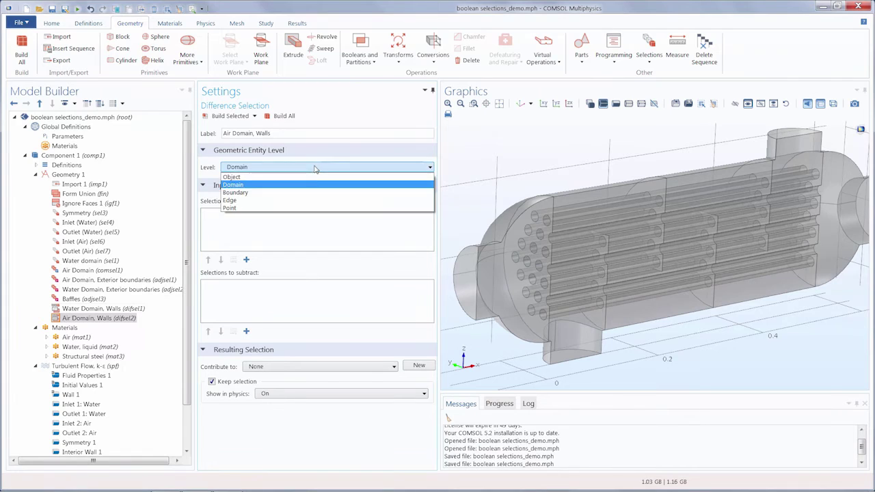
pyautogui.click(300, 197)
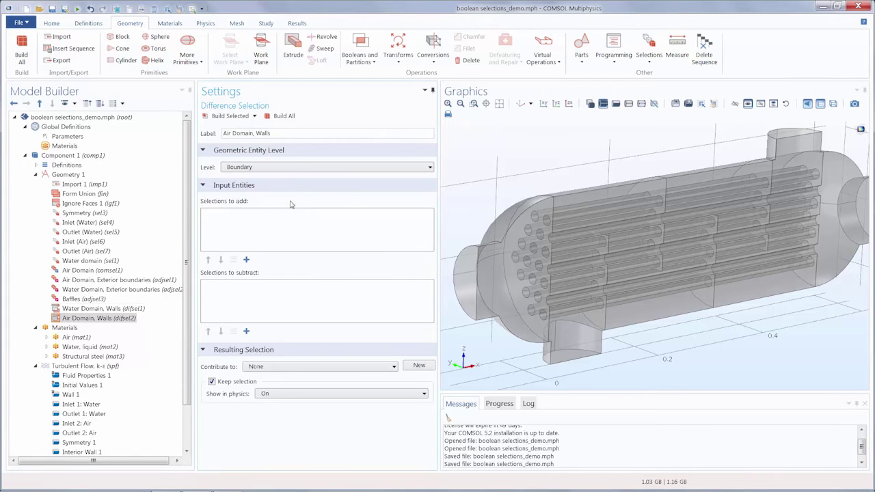
pyautogui.click(246, 261)
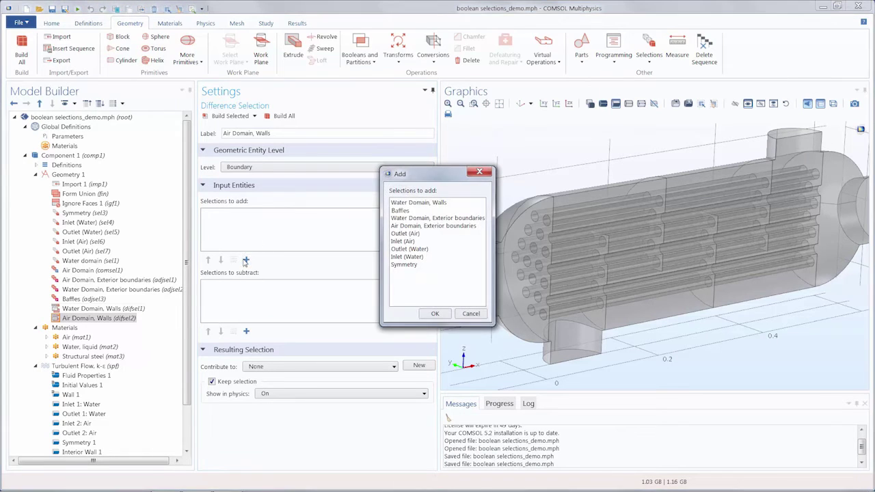
pyautogui.click(414, 226)
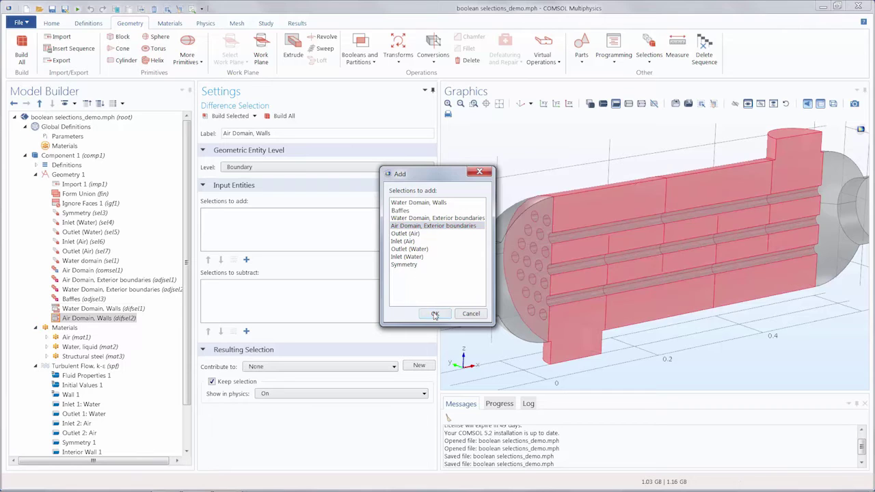
pyautogui.click(435, 313)
# - Subtract Outlet (Air), Inlet (Air) and Symmetry from Air Domain, Walls
pyautogui.click(246, 331)
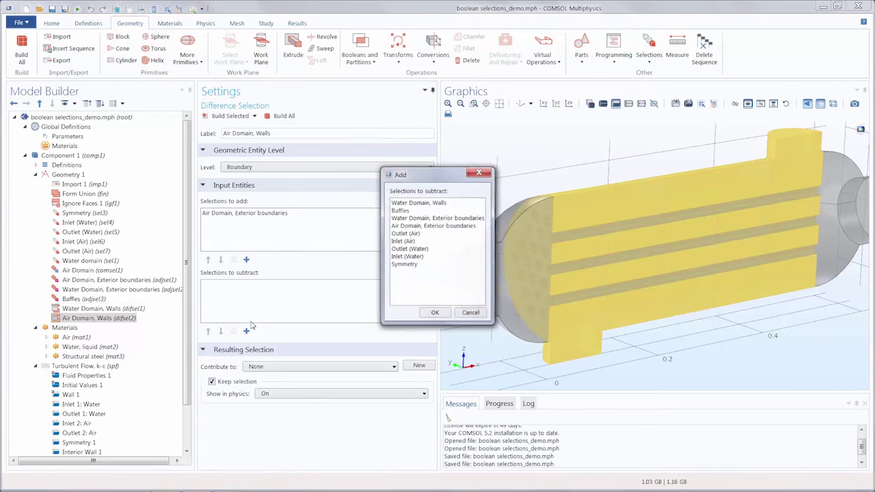
pyautogui.click(413, 234)
pyautogui.keyDown('ctrl'); pyautogui.click(413, 241); pyautogui.keyUp('ctrl')
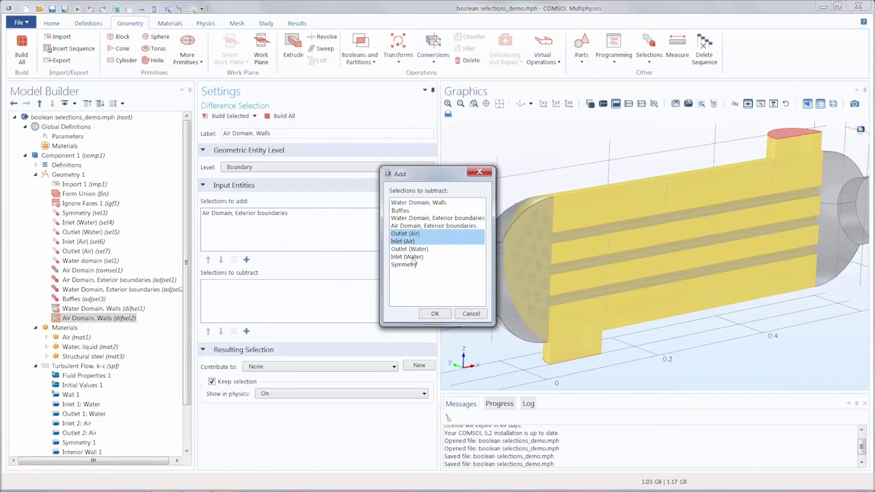
pyautogui.keyDown('ctrl'); pyautogui.click(422, 266); pyautogui.keyUp('ctrl')
pyautogui.click(435, 313)
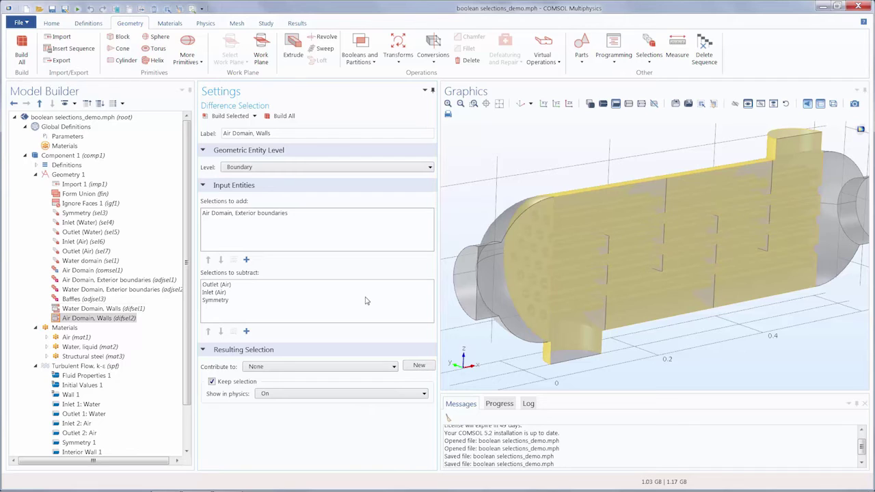
# - Add a boundary-level union 'Walls' combining Air Domain, Walls and Water Domain, Walls
pyautogui.click(649, 53)
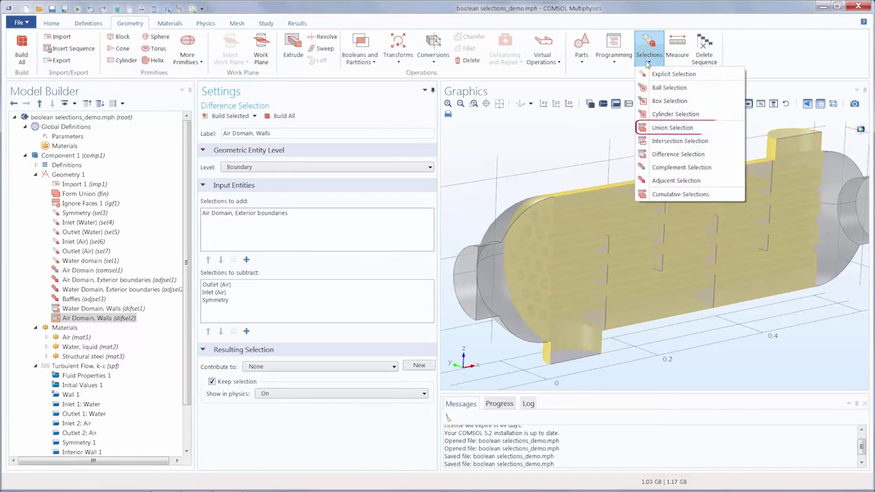
pyautogui.click(663, 129)
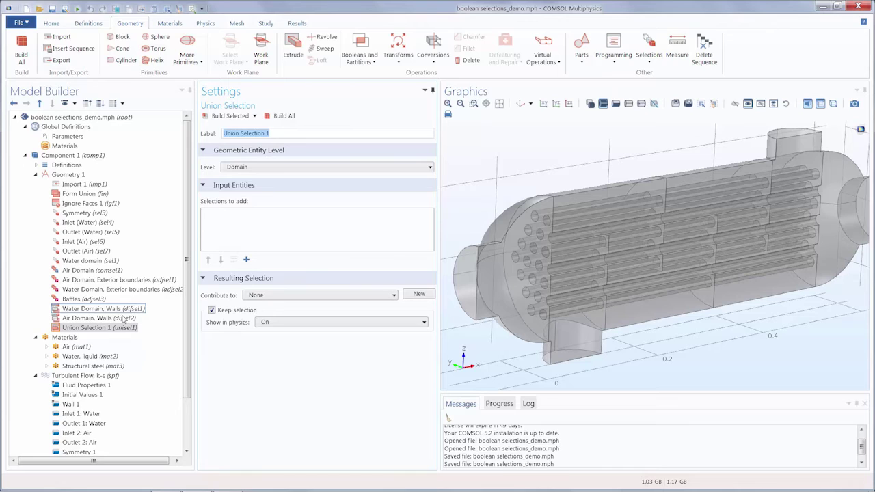
pyautogui.write('Walls')
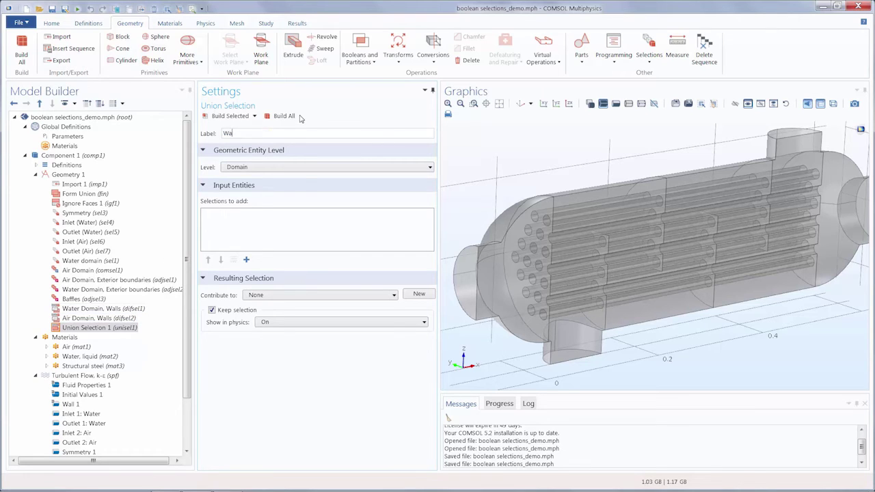
pyautogui.click(282, 167)
pyautogui.click(263, 193)
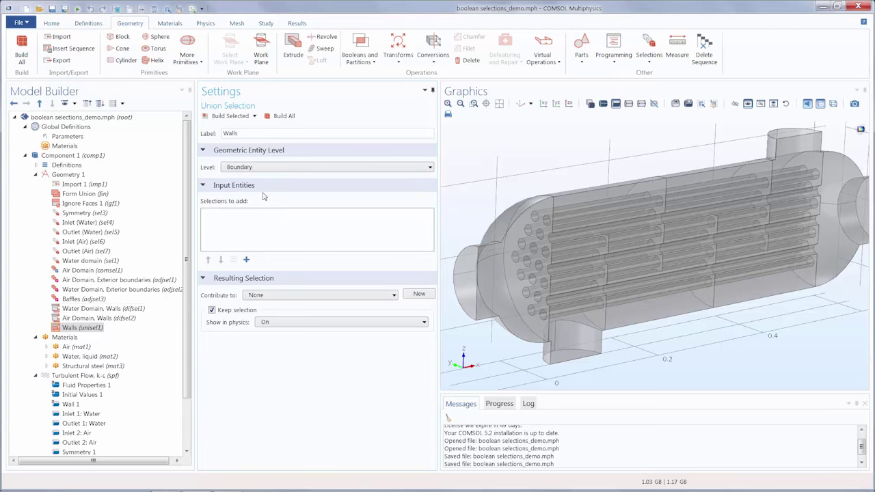
pyautogui.click(246, 259)
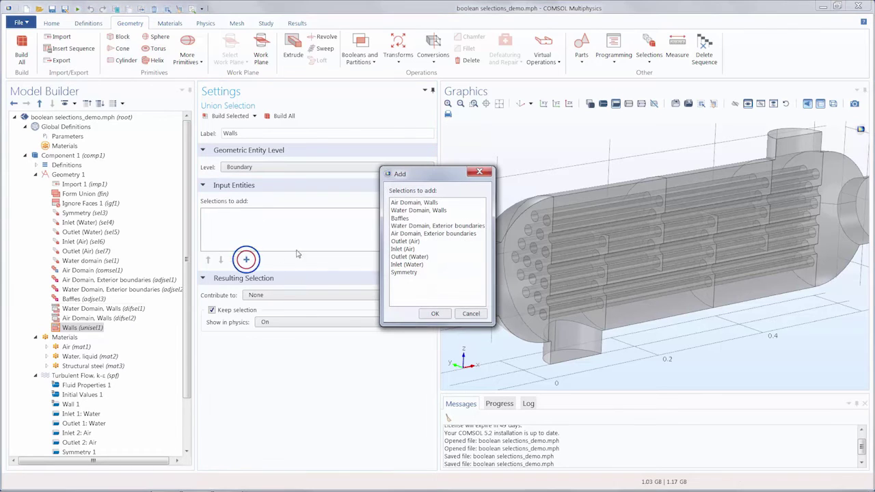
pyautogui.click(403, 203)
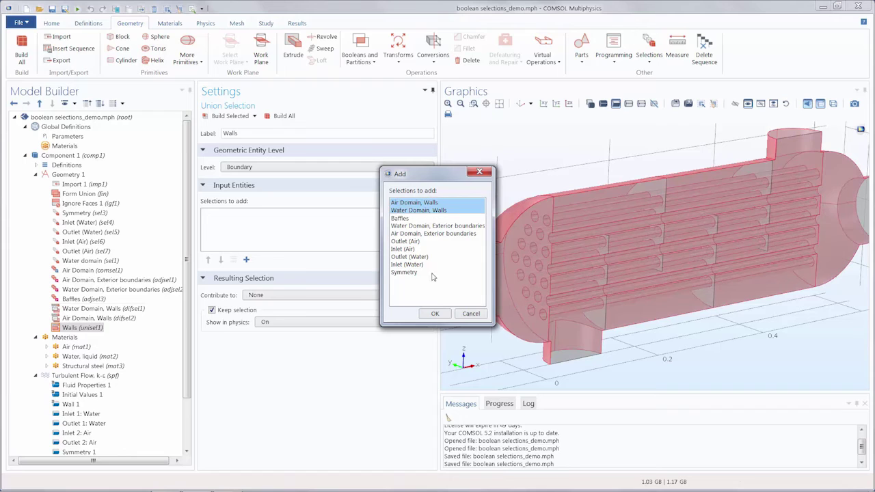
pyautogui.click(435, 313)
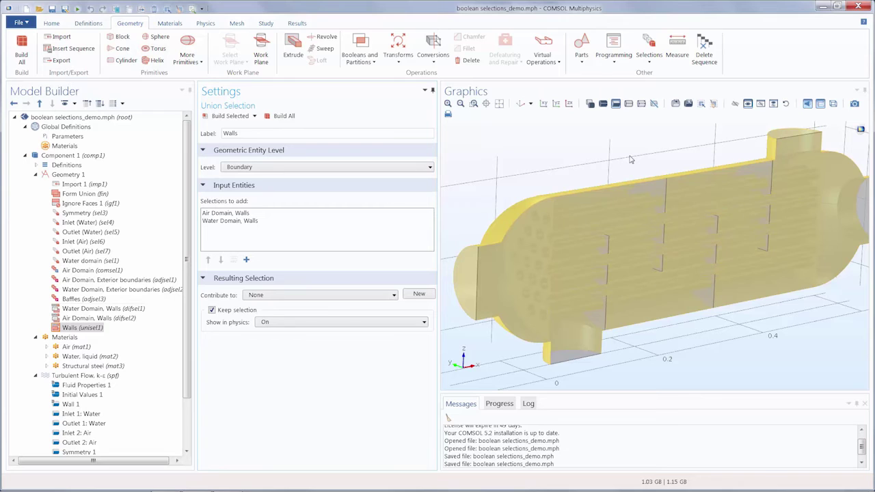
pyautogui.click(653, 58)
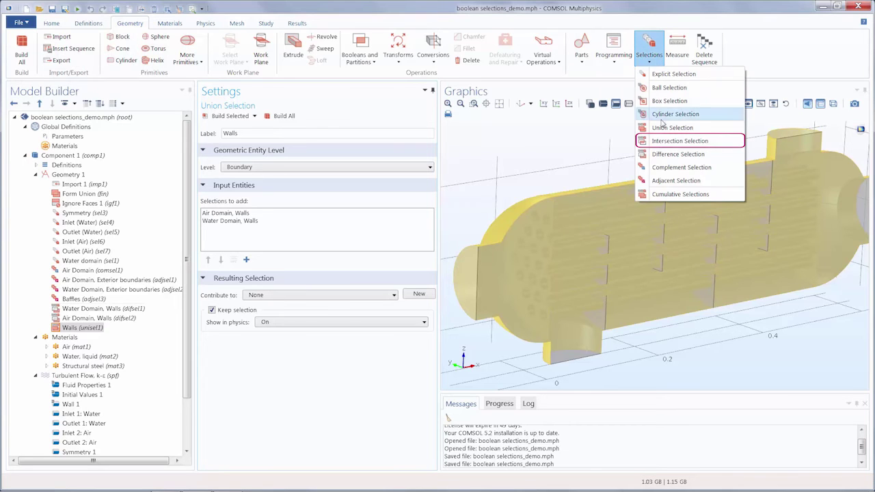
# - Add an intersection selection labelled 'Water-Air Walls' at Boundary level
pyautogui.click(662, 140)
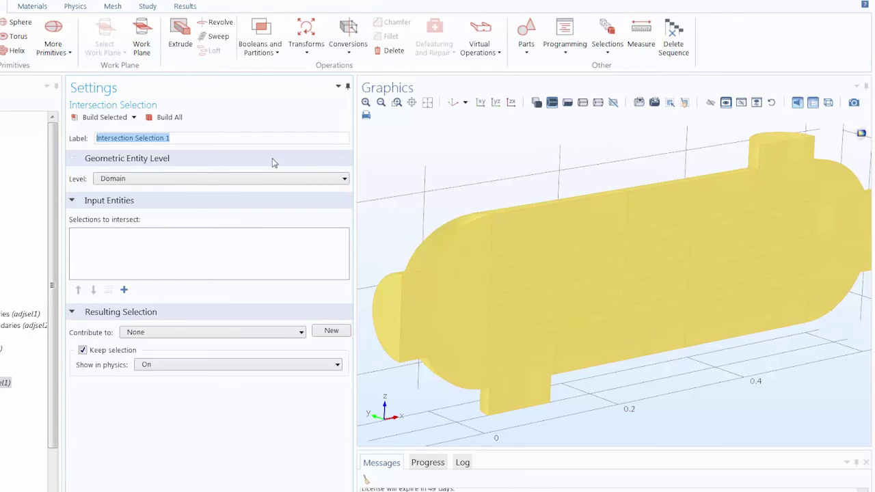
pyautogui.write('Water-Air Walls')
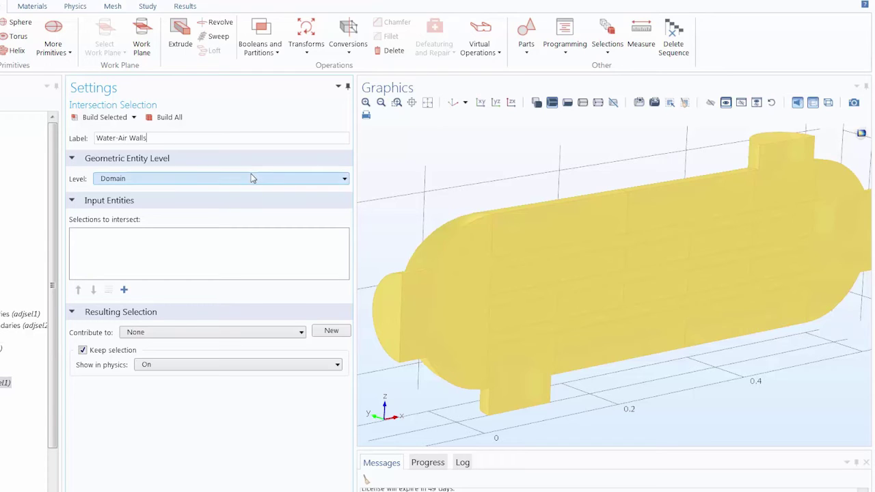
pyautogui.click(251, 178)
pyautogui.click(239, 210)
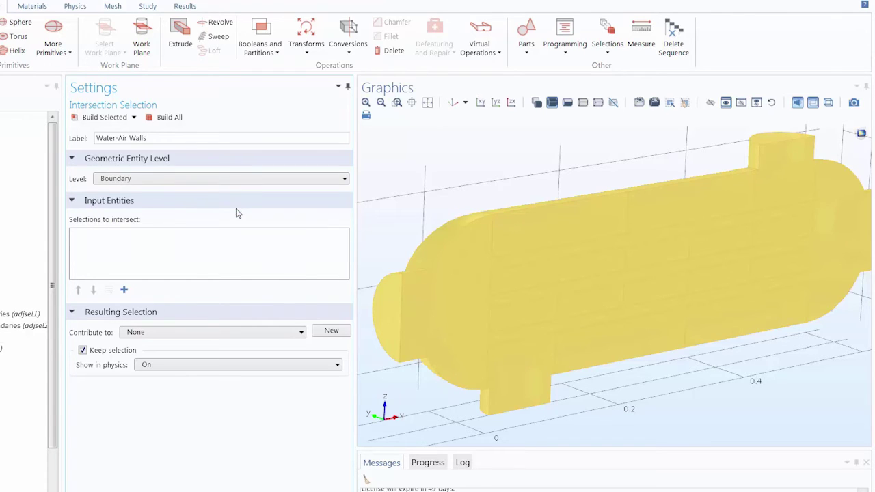
# - Intersect the Air Domain, Walls and Water Domain, Walls selections
pyautogui.click(124, 290)
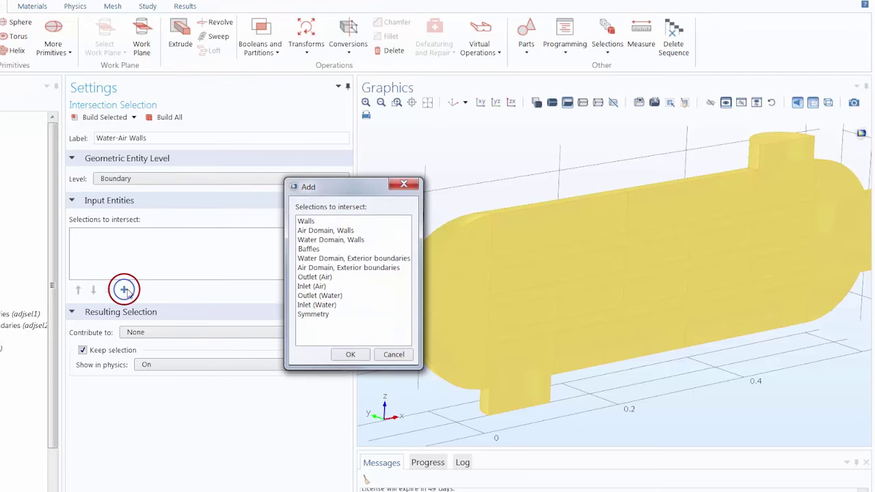
pyautogui.click(318, 231)
pyautogui.keyDown('ctrl'); pyautogui.click(320, 240); pyautogui.keyUp('ctrl')
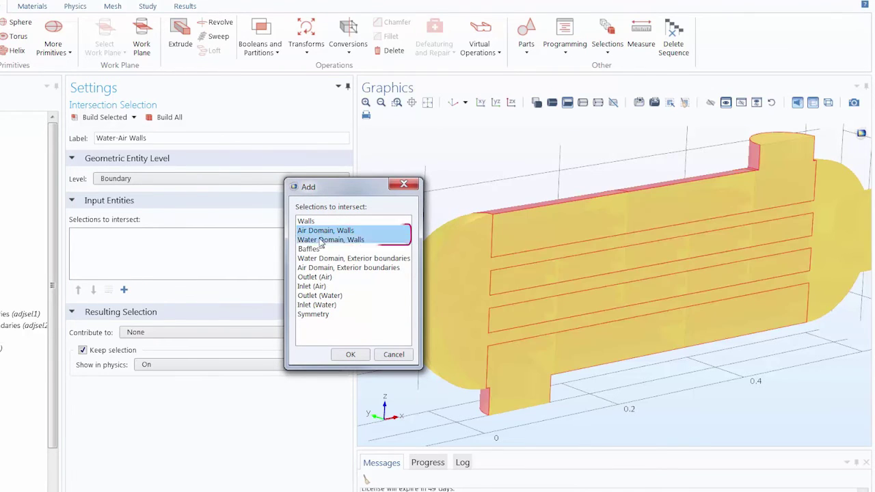
pyautogui.click(351, 354)
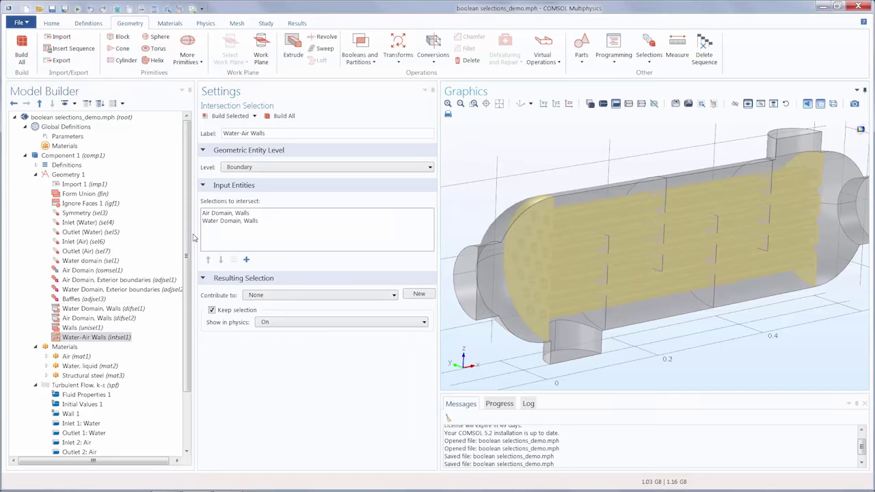
pyautogui.moveTo(191, 239); pyautogui.dragTo(191, 308)
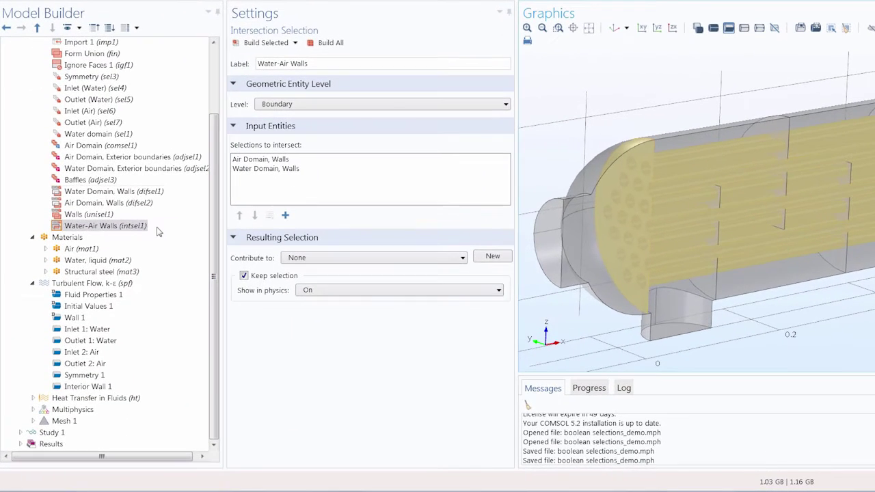
pyautogui.click(99, 249)
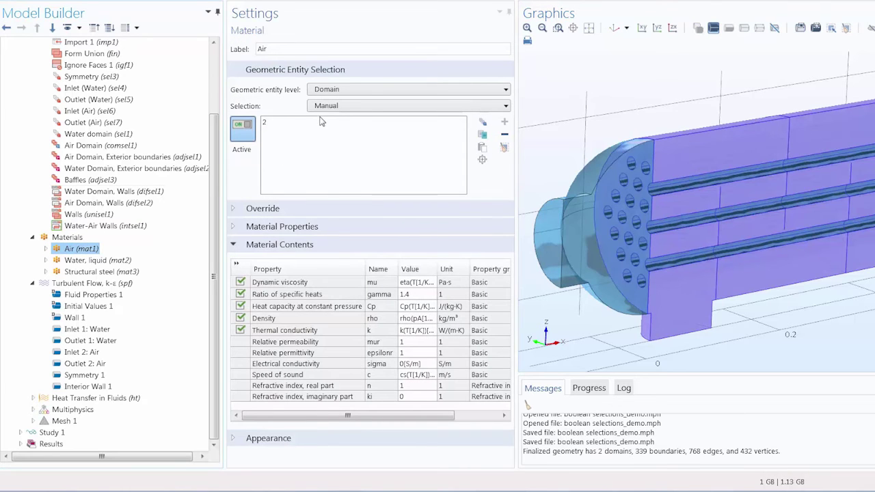
# - Assign Air (mat1) to the Air Domain selection and Interior Wall 1 to Water-Air Walls
pyautogui.click(325, 106)
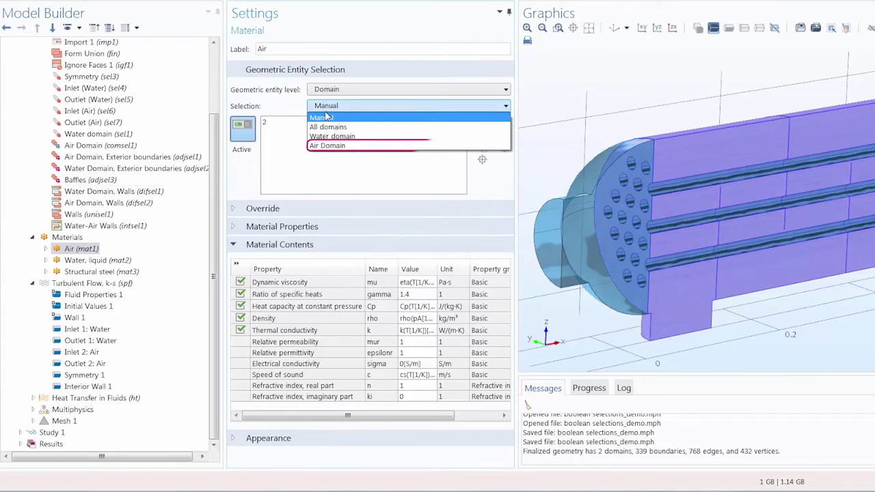
pyautogui.click(327, 146)
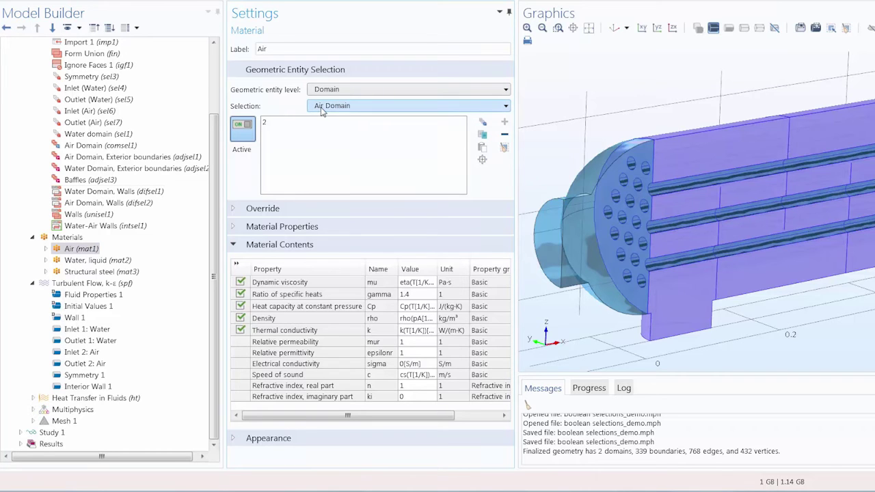
pyautogui.click(108, 387)
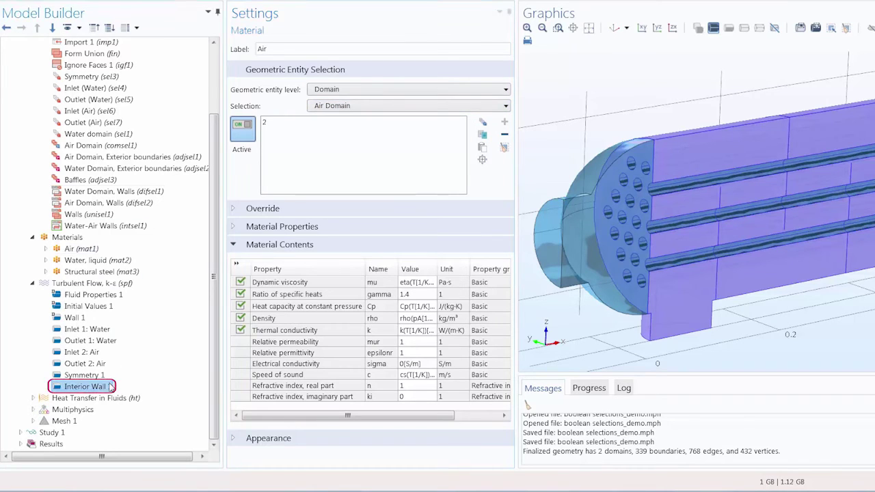
pyautogui.click(305, 92)
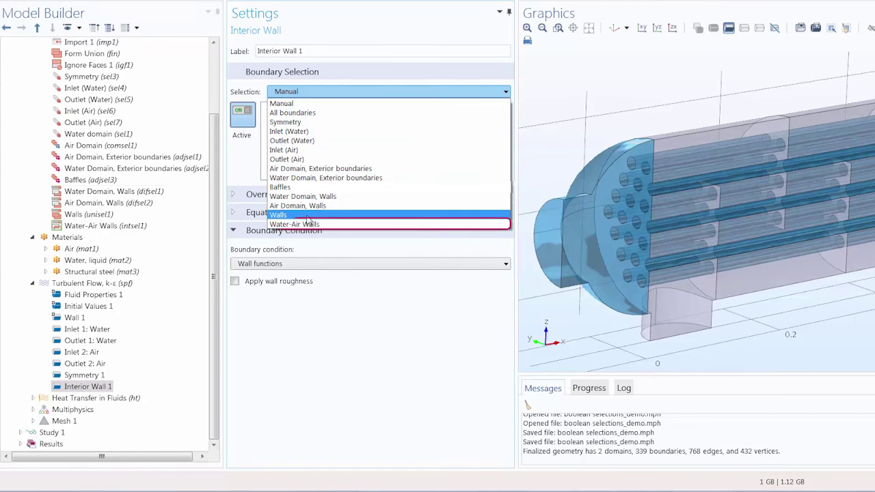
pyautogui.click(307, 224)
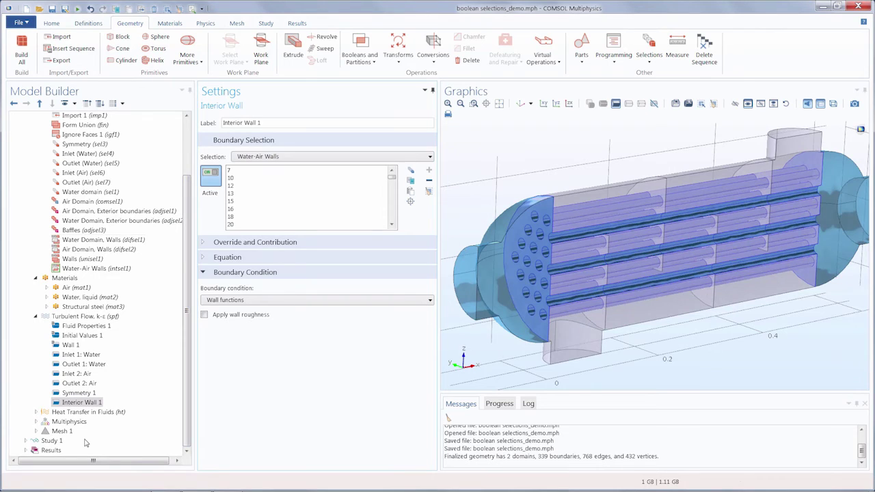
pyautogui.moveTo(184, 339); pyautogui.dragTo(183, 273)
# - Re-import the geometry in Import 1 from symmetry_heat_exchanger_2.mphbin
pyautogui.click(95, 185)
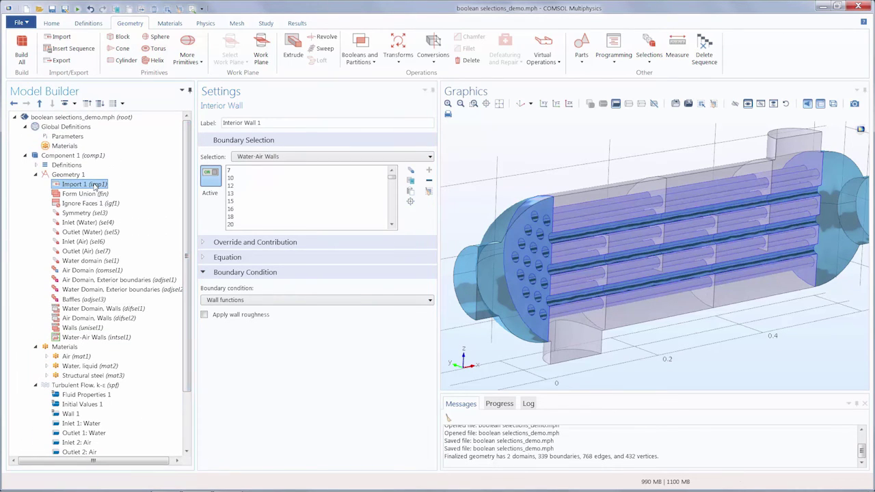
pyautogui.click(218, 216)
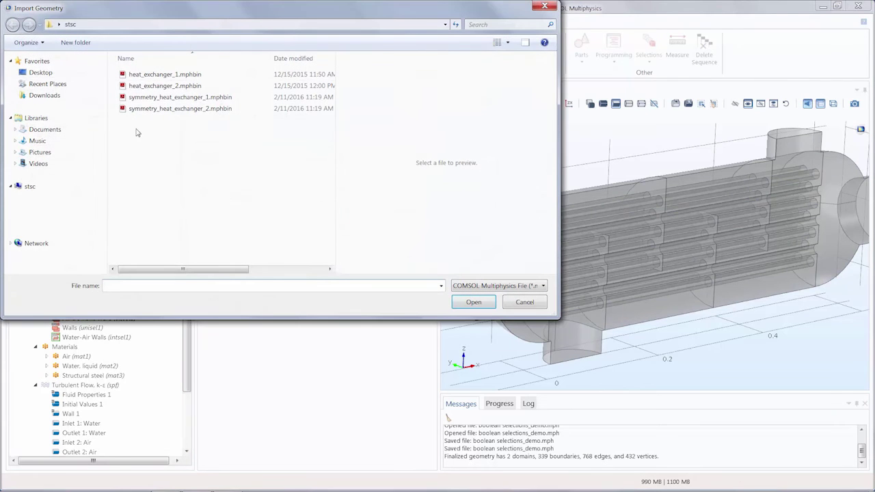
pyautogui.doubleClick(180, 108)
pyautogui.click(256, 215)
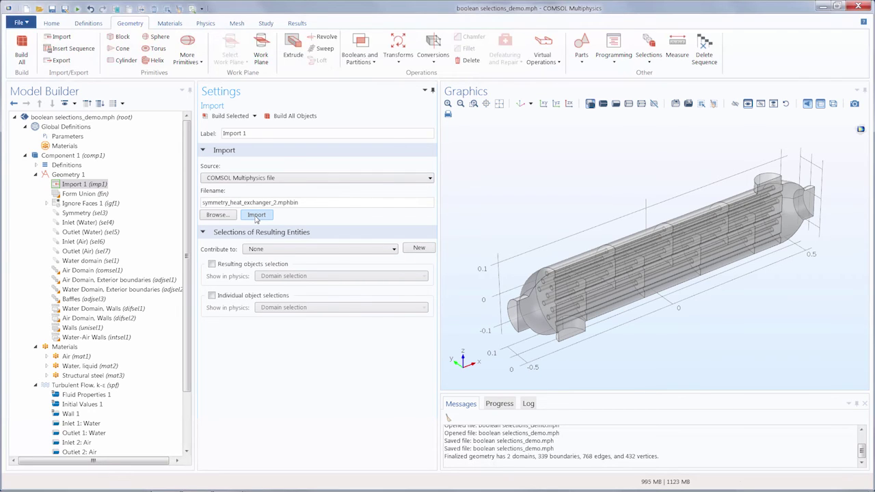
# - Delete the nodes from Ignore Faces 1 through Outlet (Air) from Geometry 1
pyautogui.click(113, 204)
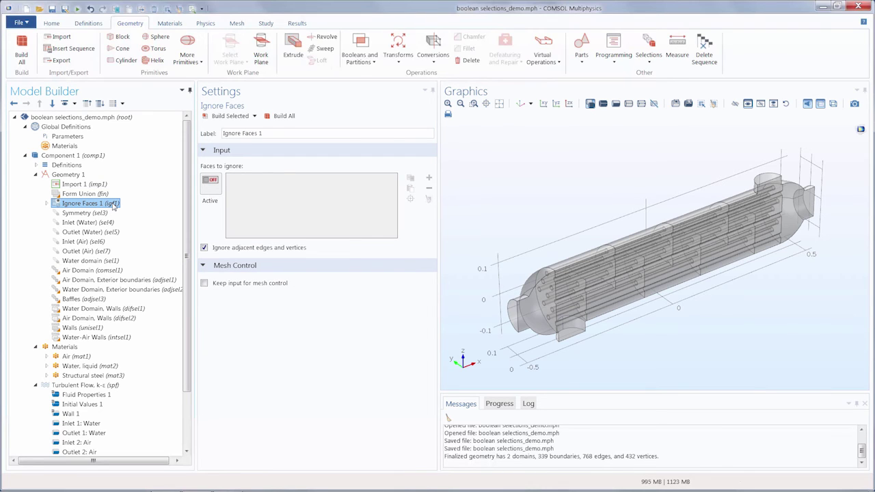
pyautogui.keyDown('shift'); pyautogui.click(110, 251); pyautogui.keyUp('shift')
pyautogui.rightClick(109, 251)
pyautogui.click(135, 296)
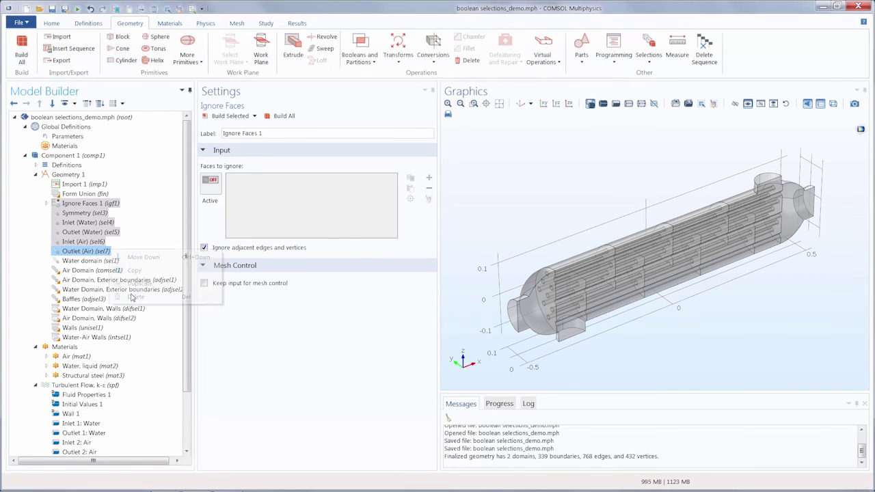
pyautogui.click(457, 292)
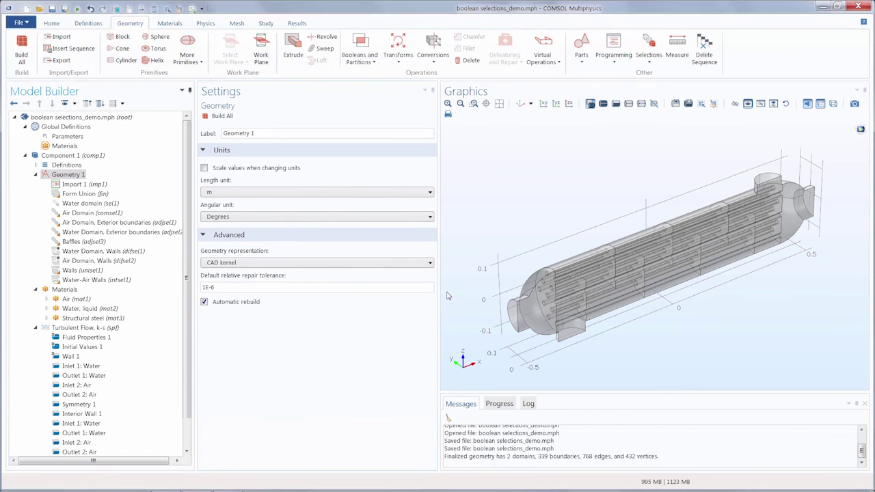
pyautogui.click(109, 204)
# - Set the Water domain selection to domain 1 of the new geometry and build it
pyautogui.click(210, 201)
pyautogui.click(209, 199)
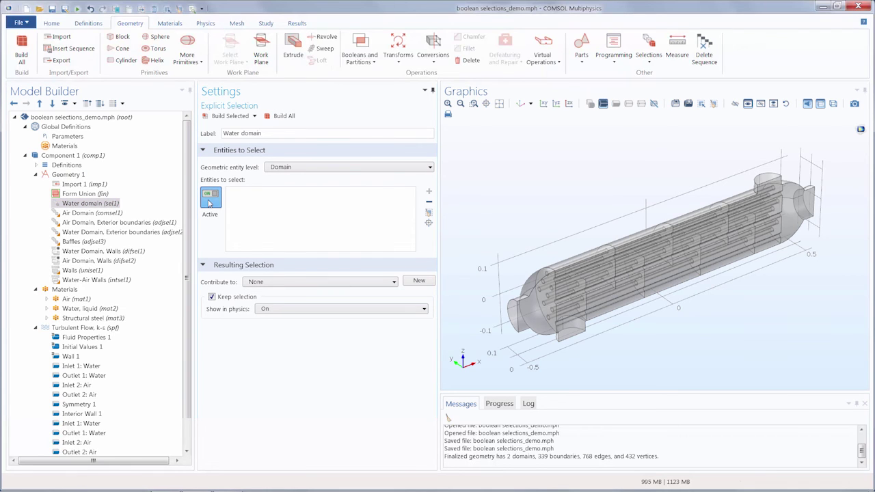
pyautogui.click(510, 317)
pyautogui.click(229, 116)
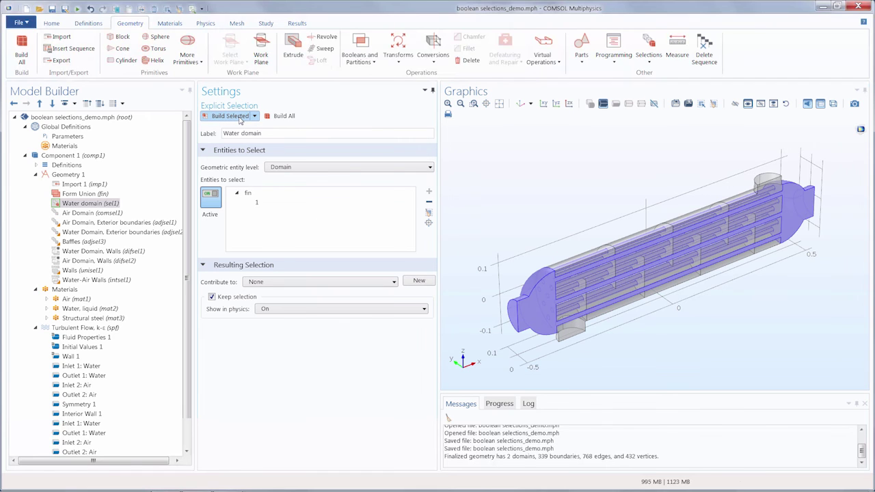
# - Rebuild Water-Air Walls and review the updated Walls, Baffles, Exterior and Air Domain selections
pyautogui.click(127, 279)
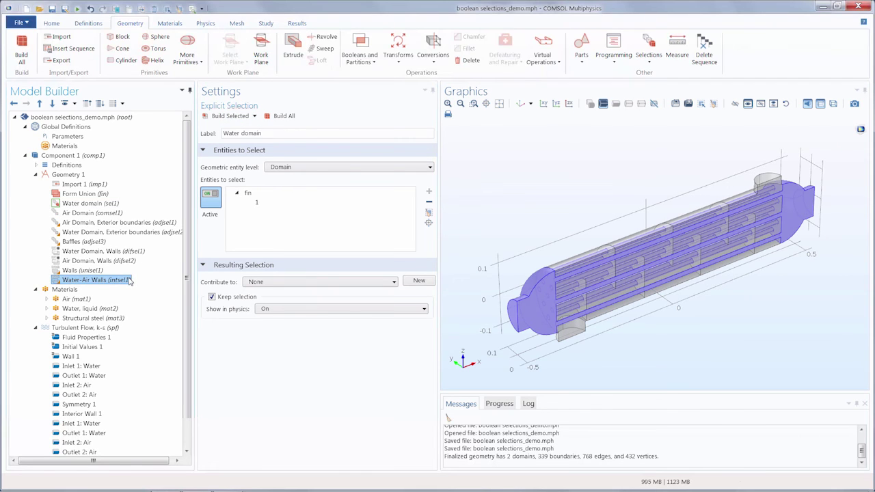
pyautogui.click(226, 116)
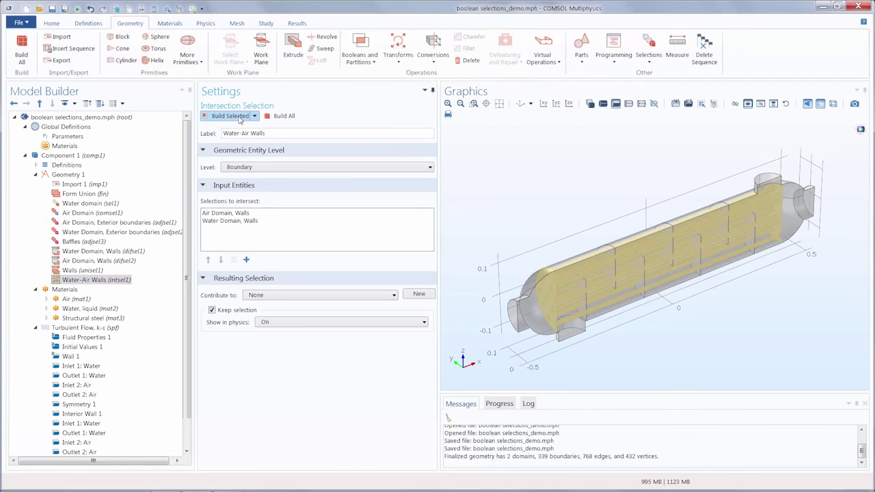
pyautogui.click(89, 271)
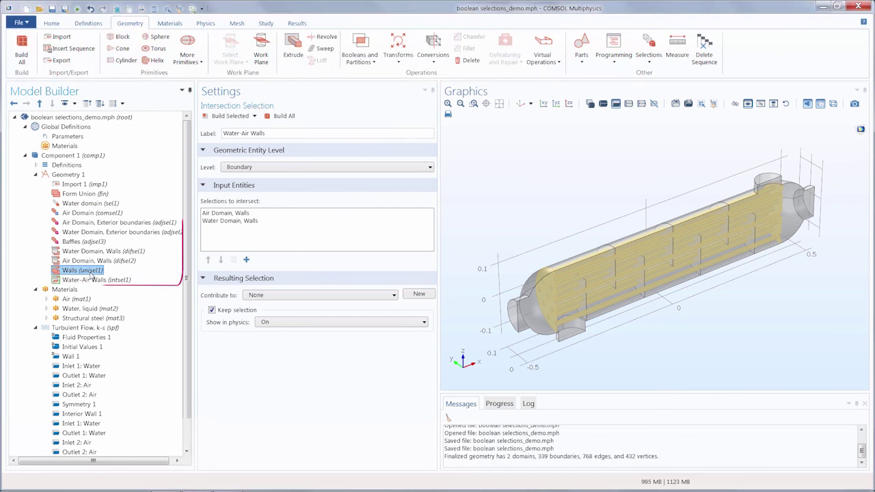
pyautogui.click(91, 263)
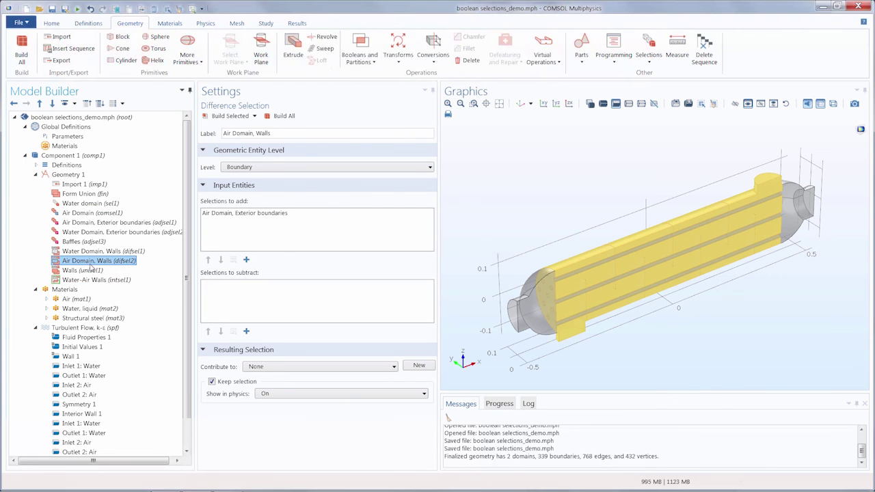
pyautogui.click(91, 252)
pyautogui.click(90, 243)
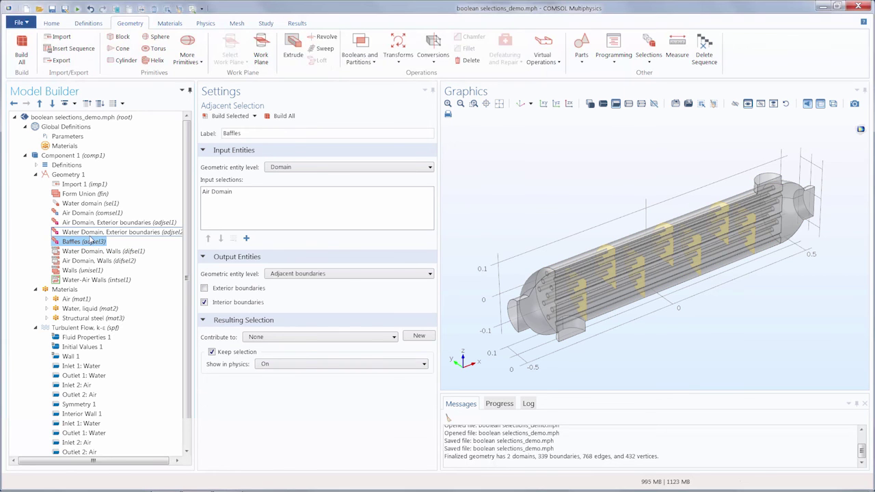
pyautogui.click(91, 233)
pyautogui.click(89, 224)
pyautogui.click(90, 214)
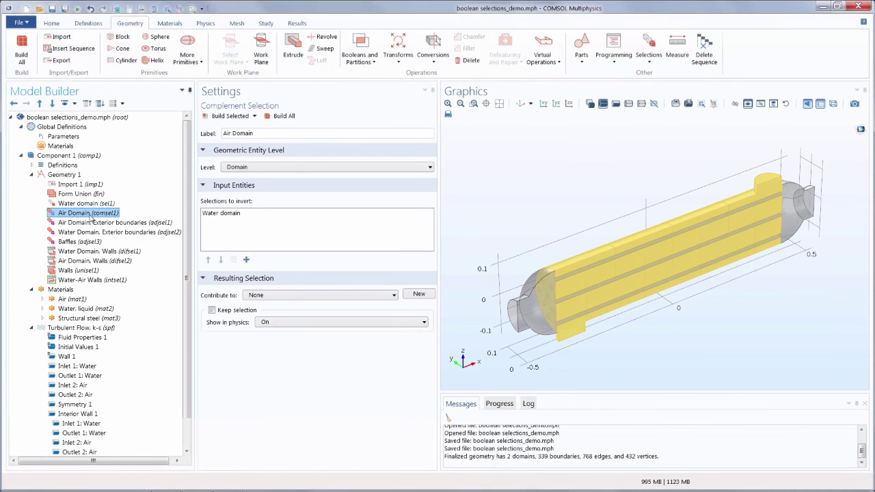